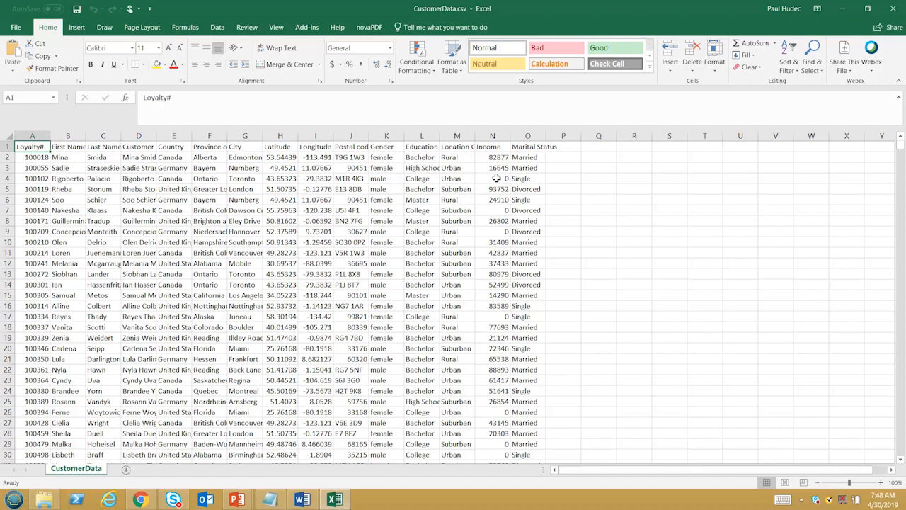
Review the coupon response values in CustomerLoyaltyData.csv and close both the CustomerData and CustomerLoyaltyData workbooks
{"action": "left_click", "coordinate": [893, 10]}
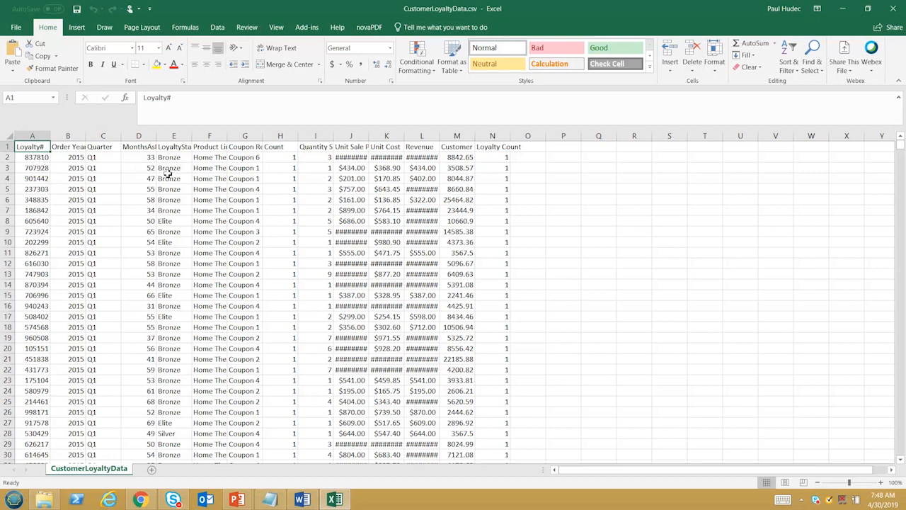
{"action": "left_click_drag", "start_coordinate": [255, 160], "coordinate": [255, 181]}
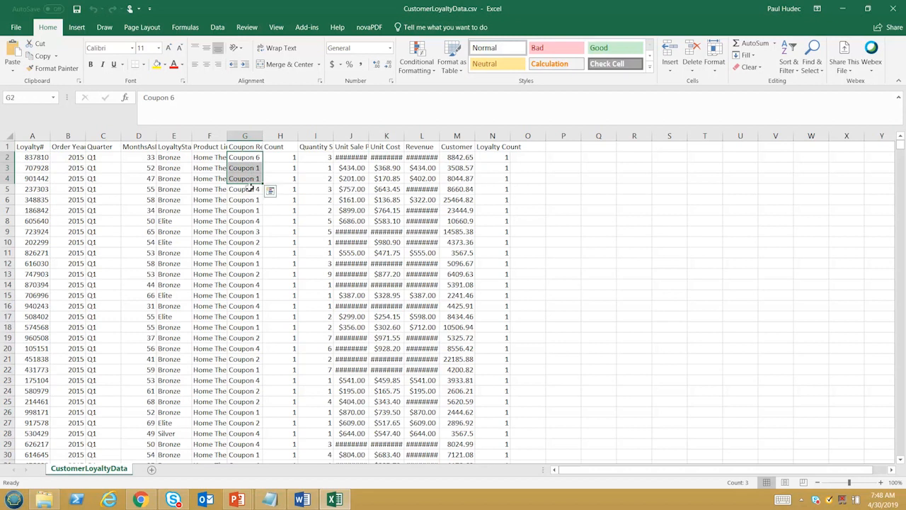
{"action": "left_click", "coordinate": [249, 190]}
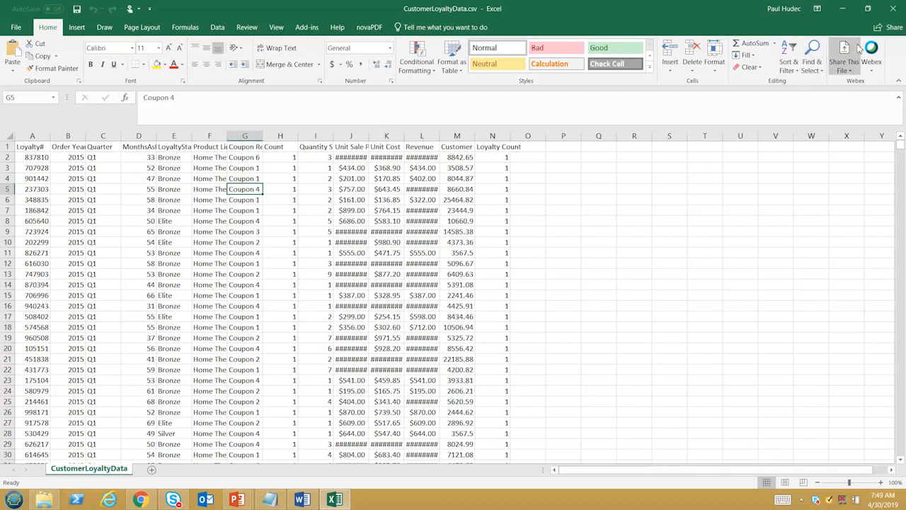
{"action": "left_click", "coordinate": [893, 8]}
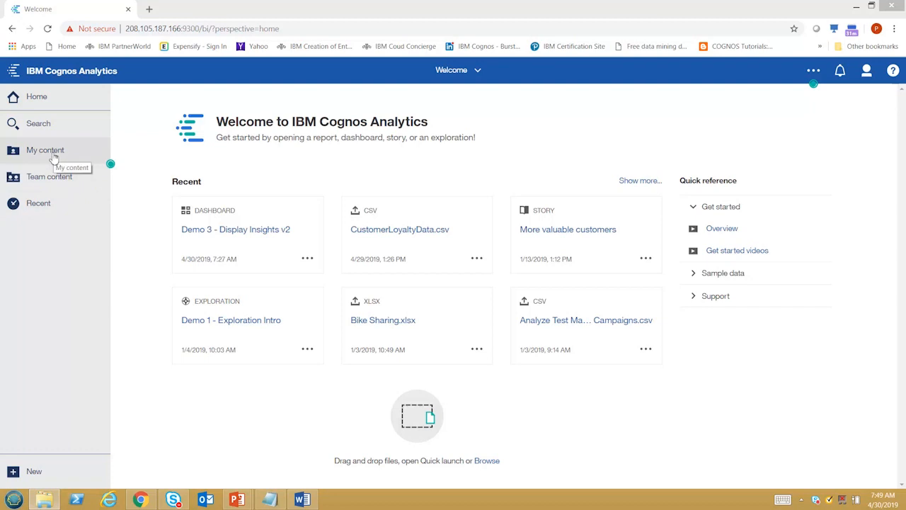
Create an exploration in IBM Cognos Analytics from the CustomerLoyalty data module in My content and dismiss the video notification
{"action": "left_click", "coordinate": [35, 475]}
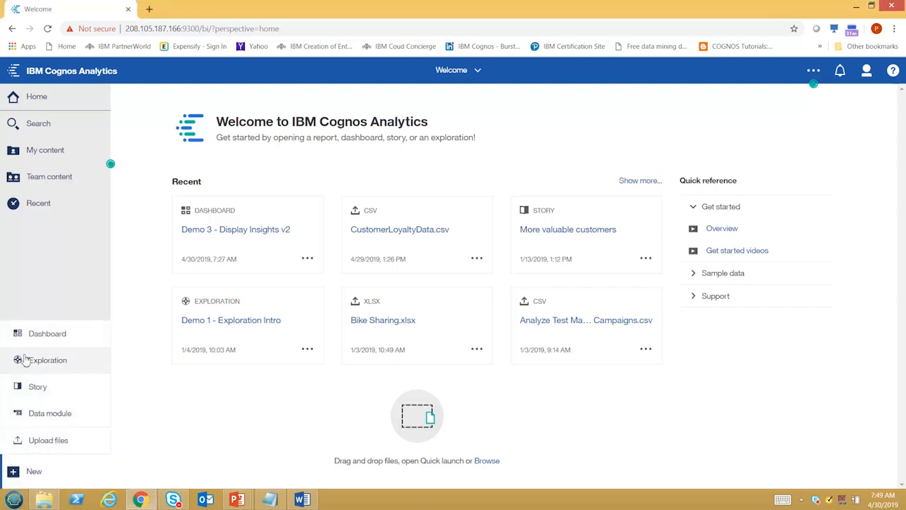
{"action": "left_click", "coordinate": [42, 152]}
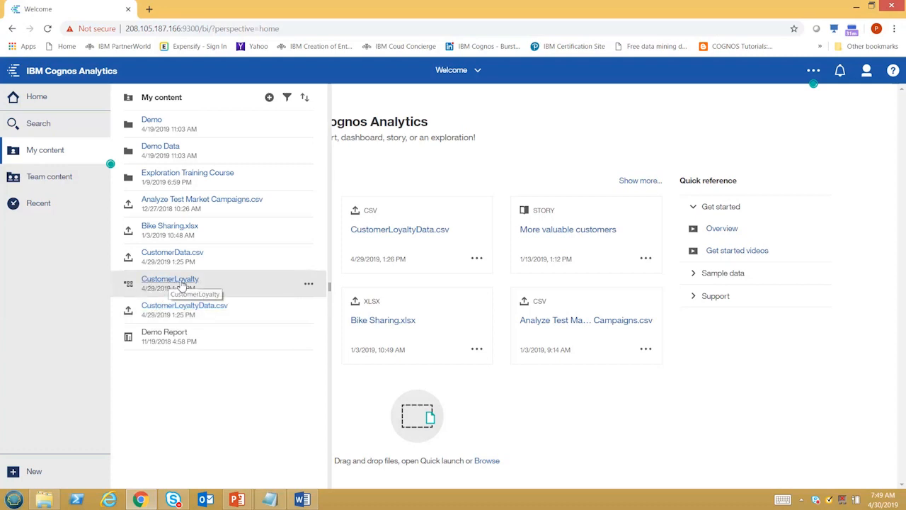
{"action": "left_click", "coordinate": [309, 285]}
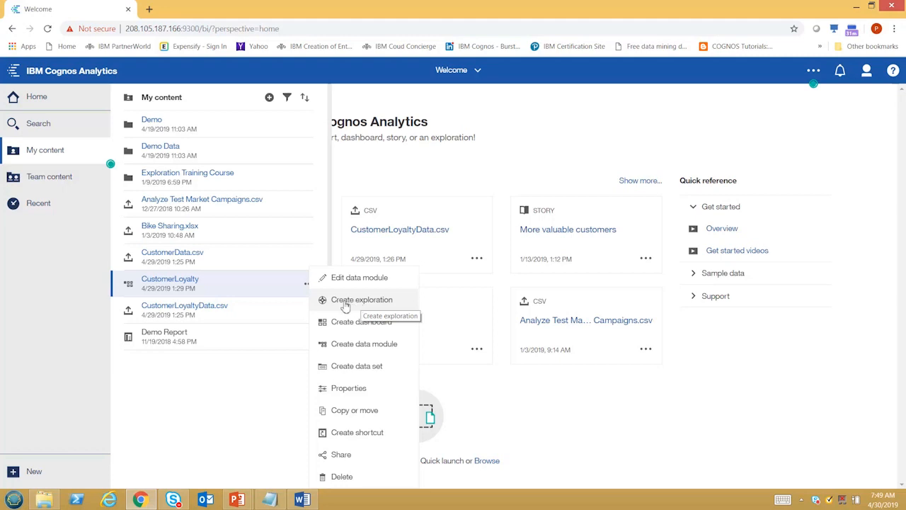
{"action": "left_click", "coordinate": [361, 305]}
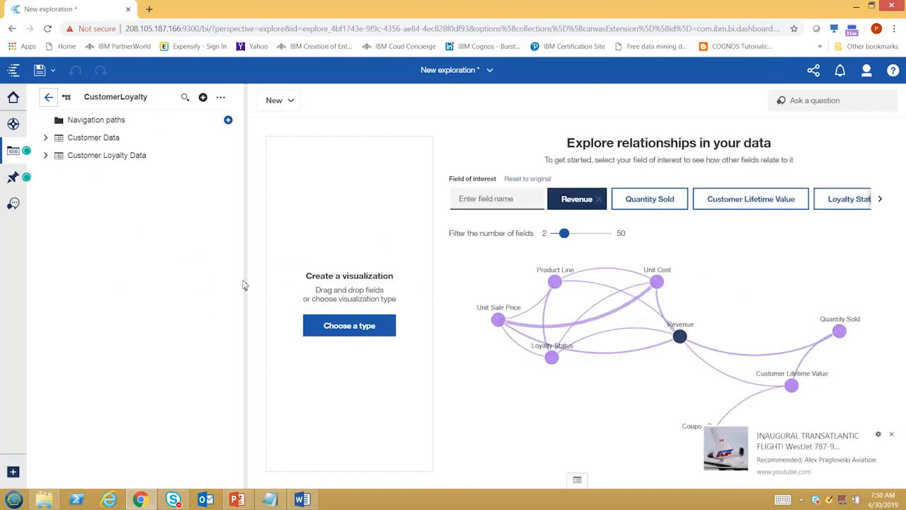
{"action": "left_click", "coordinate": [892, 435]}
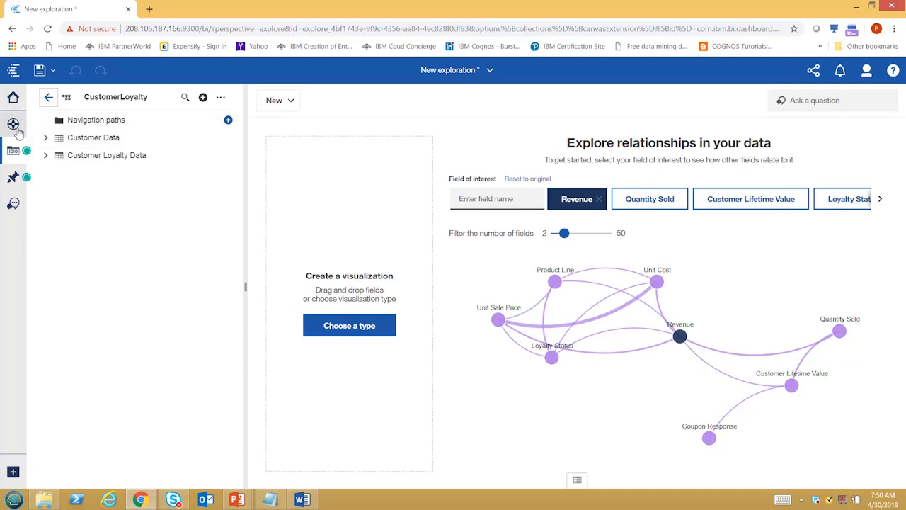
Examine the exploration's cards, the fields of the Customer Data and Customer Loyalty Data tables, and the options for Last Name
{"action": "left_click", "coordinate": [20, 132]}
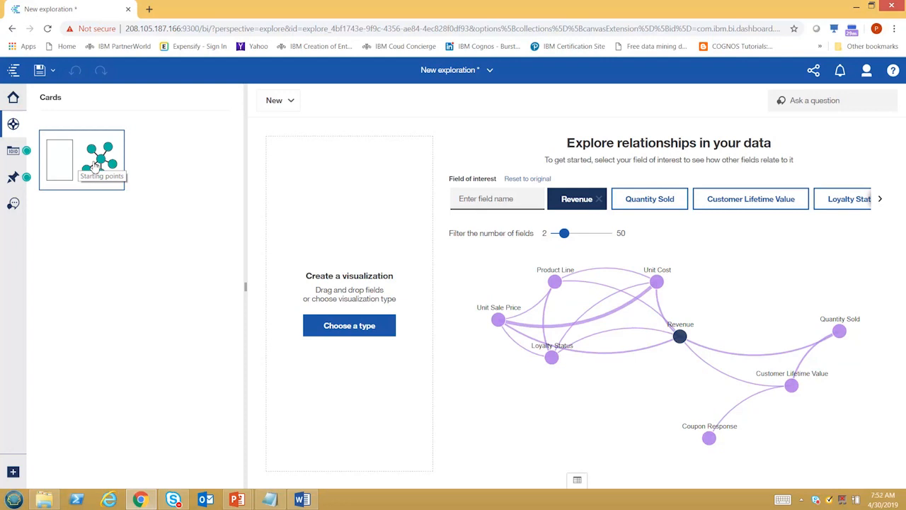
{"action": "left_click", "coordinate": [10, 153]}
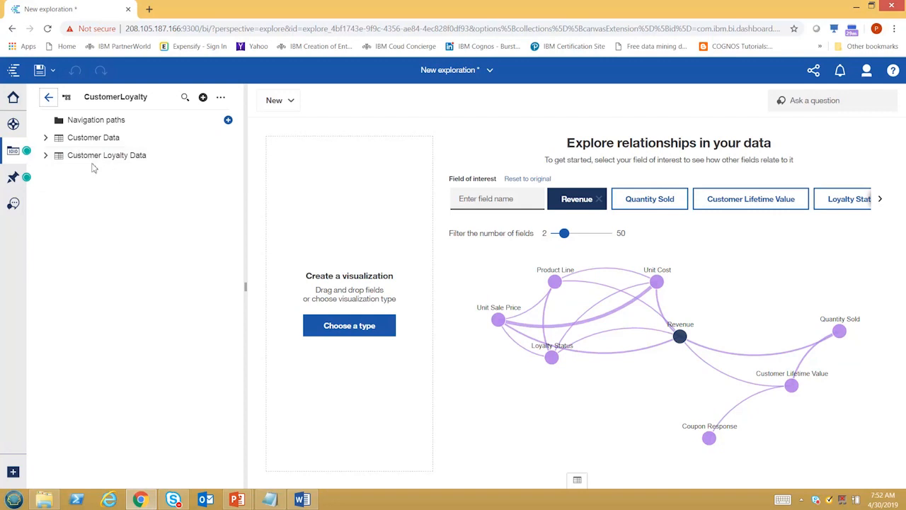
{"action": "left_click", "coordinate": [45, 138]}
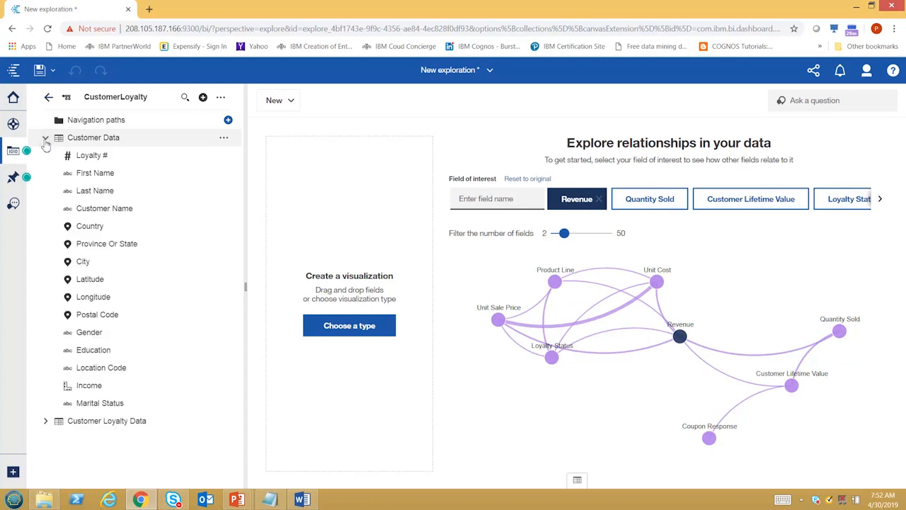
{"action": "left_click", "coordinate": [46, 421]}
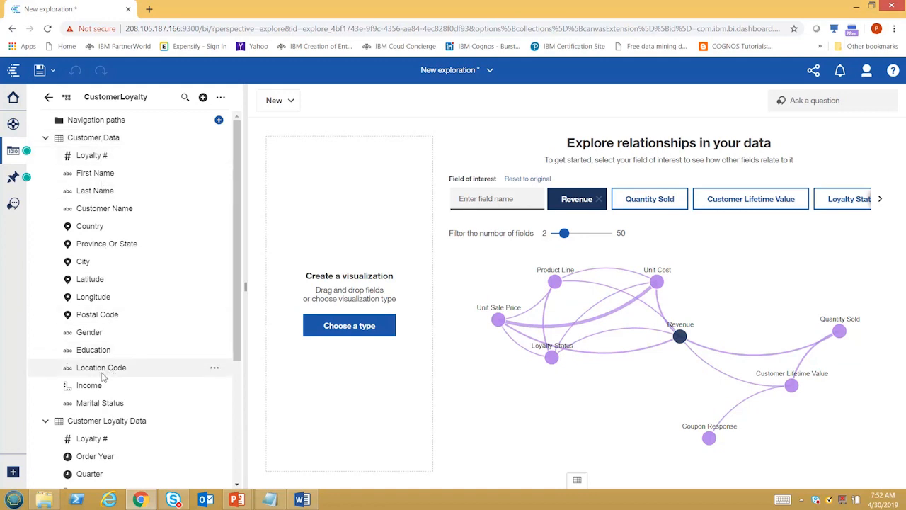
{"action": "scroll", "coordinate": [99, 319], "scroll_direction": "down", "scroll_amount": 3}
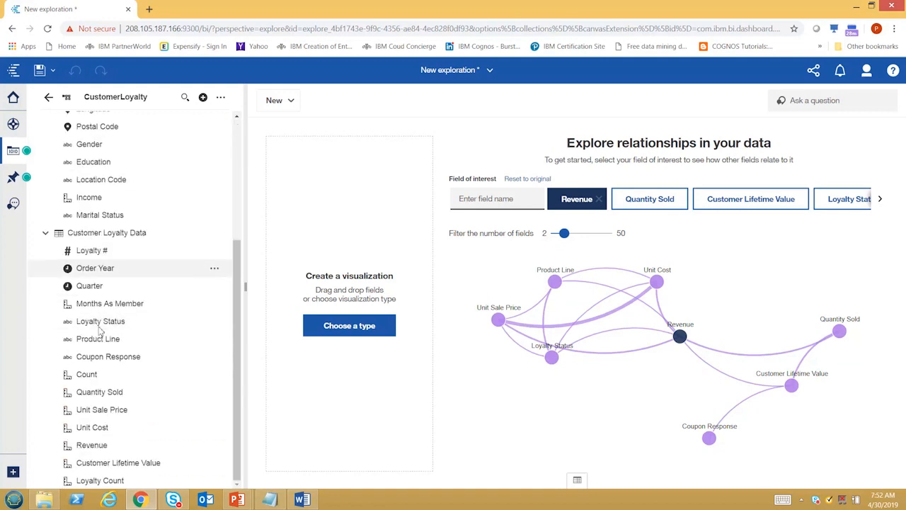
{"action": "scroll", "coordinate": [99, 326], "scroll_direction": "up", "scroll_amount": 3}
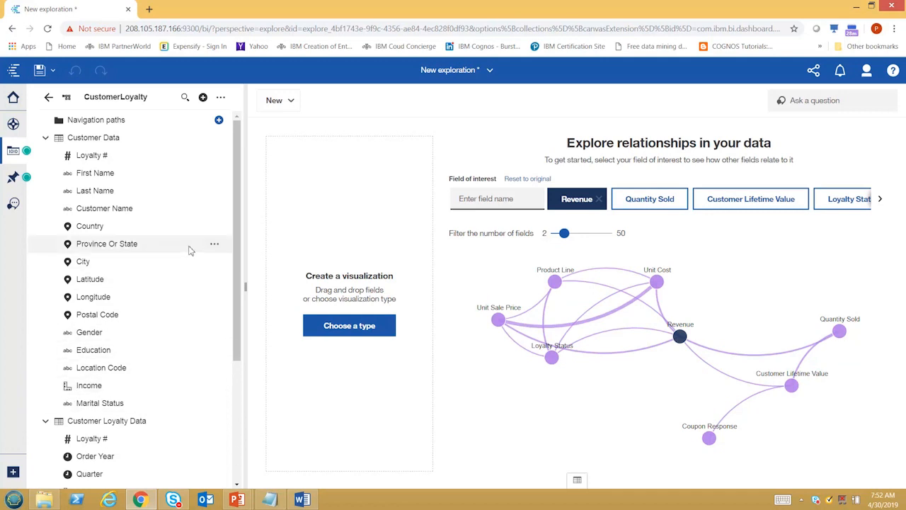
{"action": "left_click", "coordinate": [214, 191]}
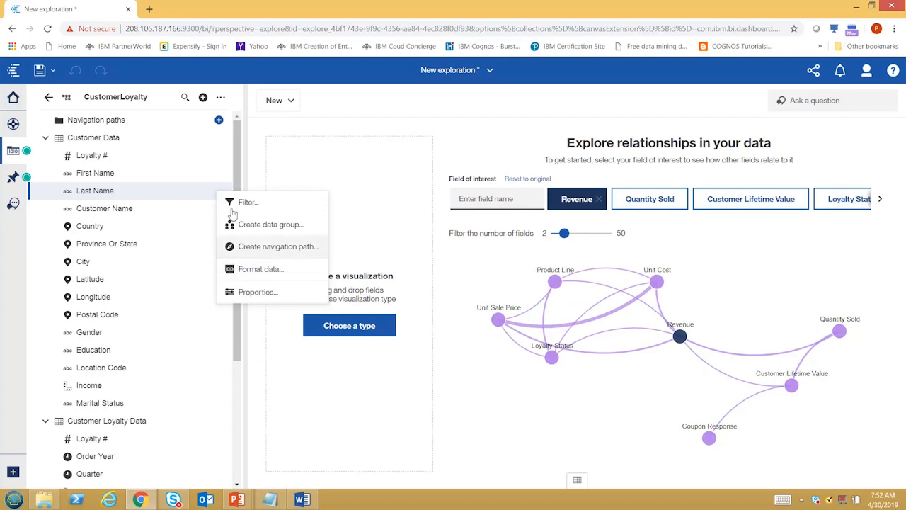
{"action": "left_click_drag", "start_coordinate": [238, 152], "coordinate": [243, 305]}
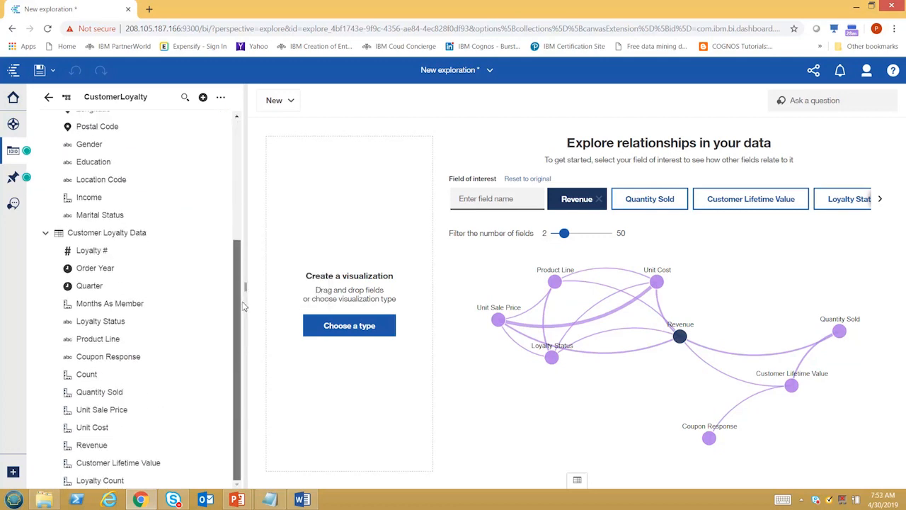
{"action": "left_click", "coordinate": [46, 233]}
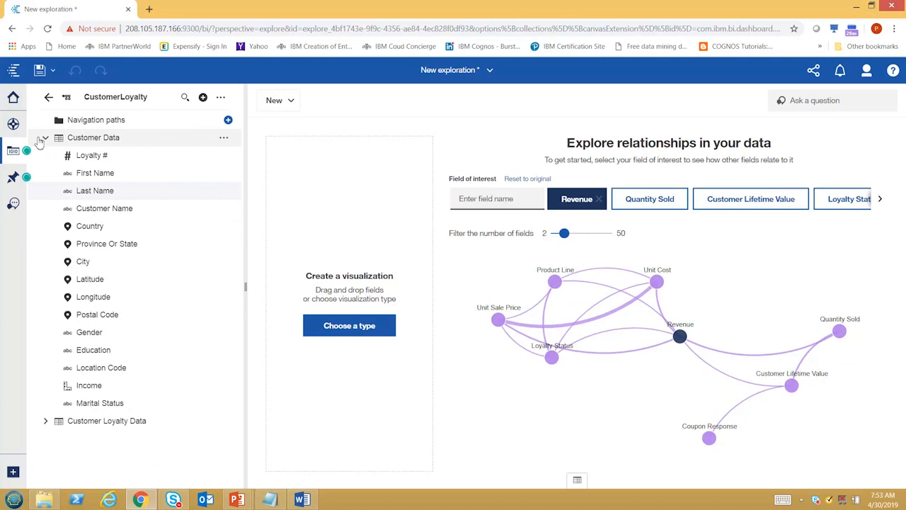
{"action": "left_click", "coordinate": [45, 138]}
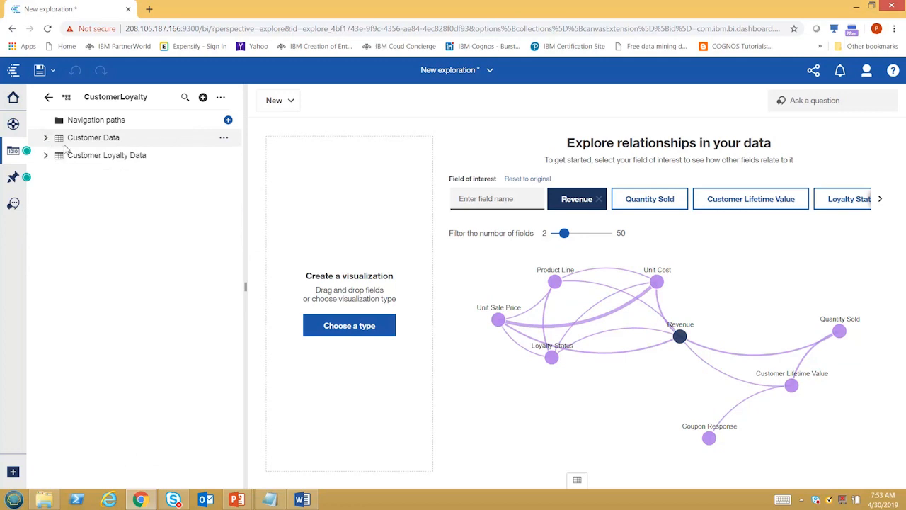
Add the pinned Customer Lifetime Value column chart from 4/29/2019, 5:13 PM to the exploration
{"action": "left_click", "coordinate": [13, 177]}
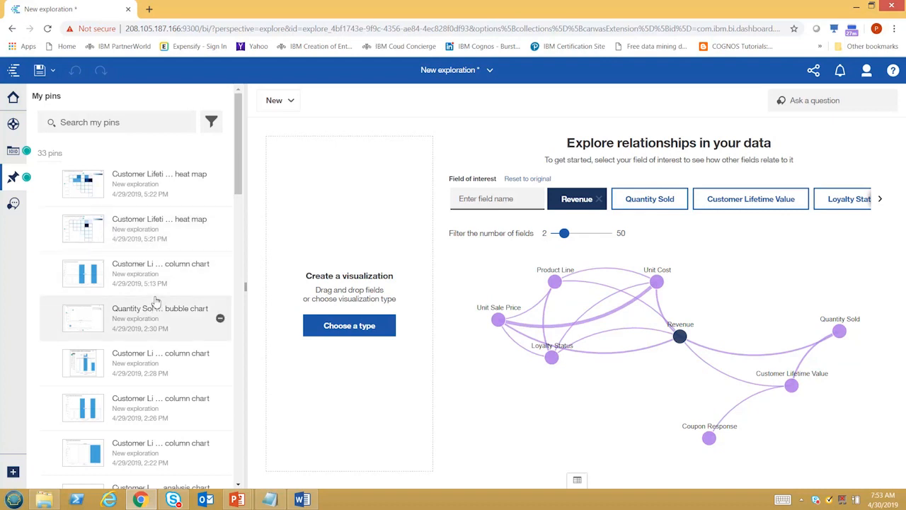
{"action": "left_click", "coordinate": [138, 273]}
{"action": "left_click_drag", "start_coordinate": [138, 271], "coordinate": [375, 307]}
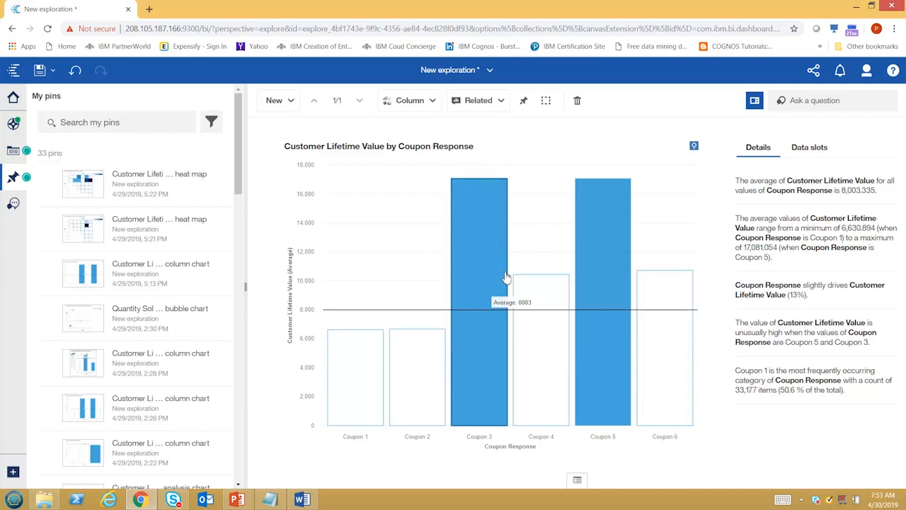
Copy the Customer Lifetime Value by Coupon Response chart into a new dashboard based on the blank tabbed template
{"action": "key", "text": "ctrl+c"}
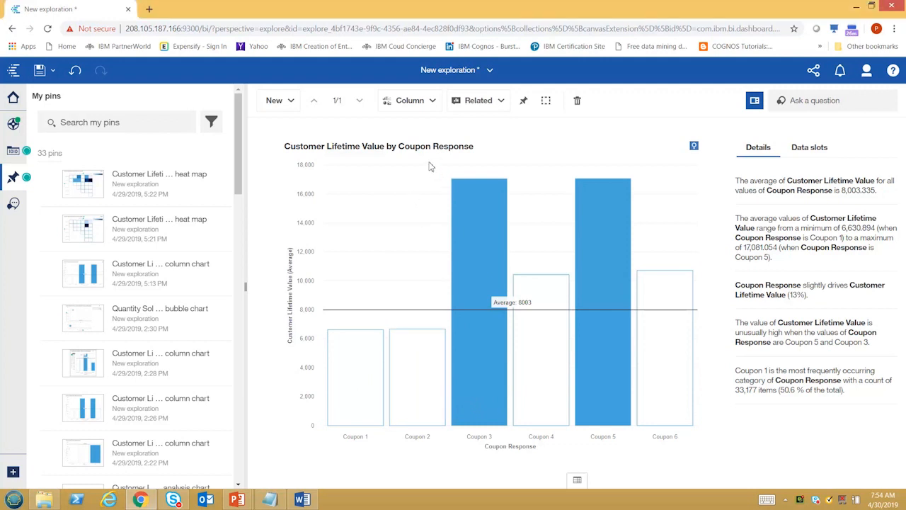
{"action": "key", "text": "ctrl+c"}
{"action": "left_click", "coordinate": [13, 470]}
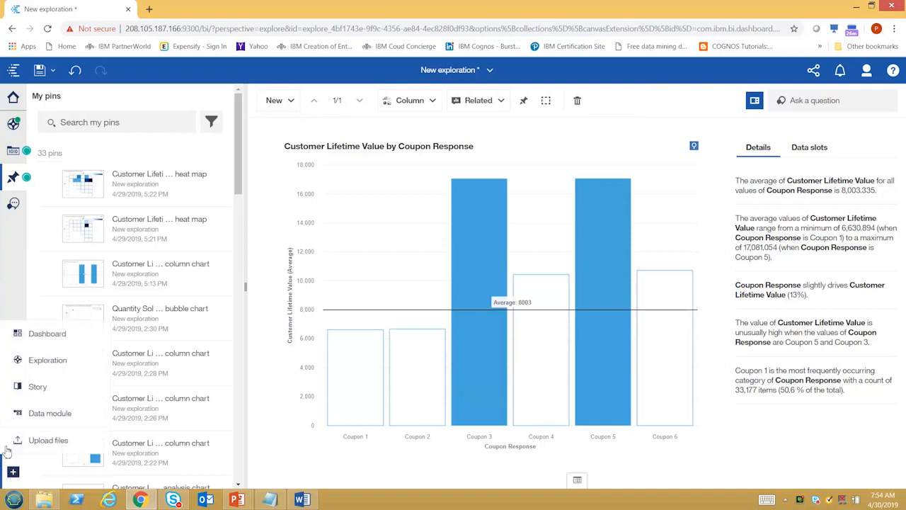
{"action": "left_click", "coordinate": [43, 339]}
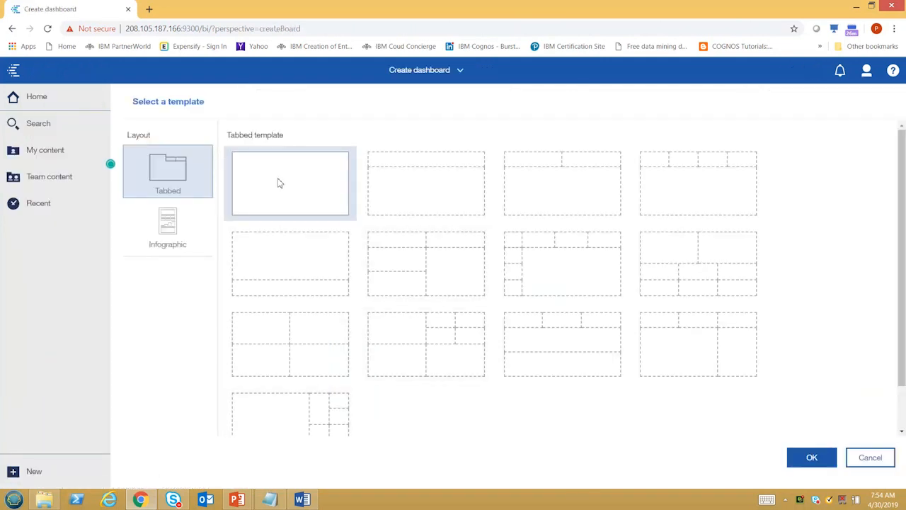
{"action": "left_click", "coordinate": [810, 459]}
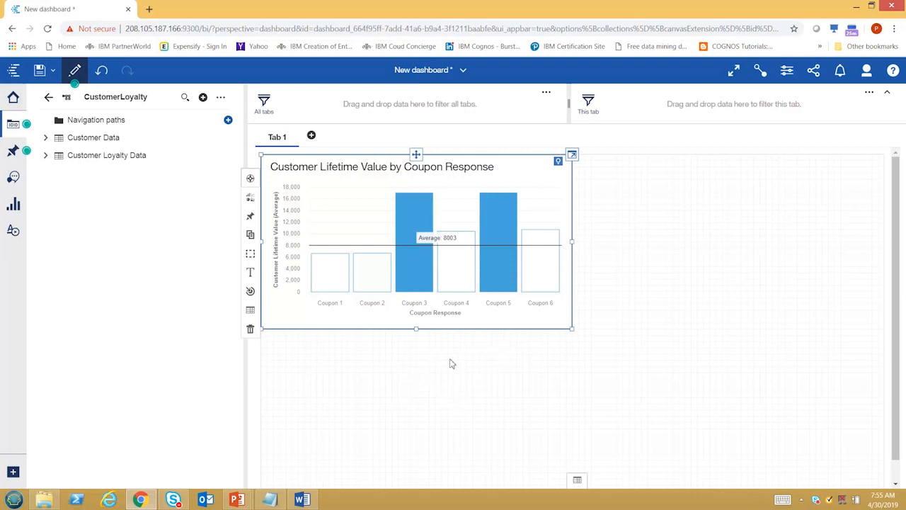
Return to the new exploration, open the Assistant and clear the question already entered there
{"action": "left_click", "coordinate": [425, 70]}
{"action": "left_click", "coordinate": [370, 127]}
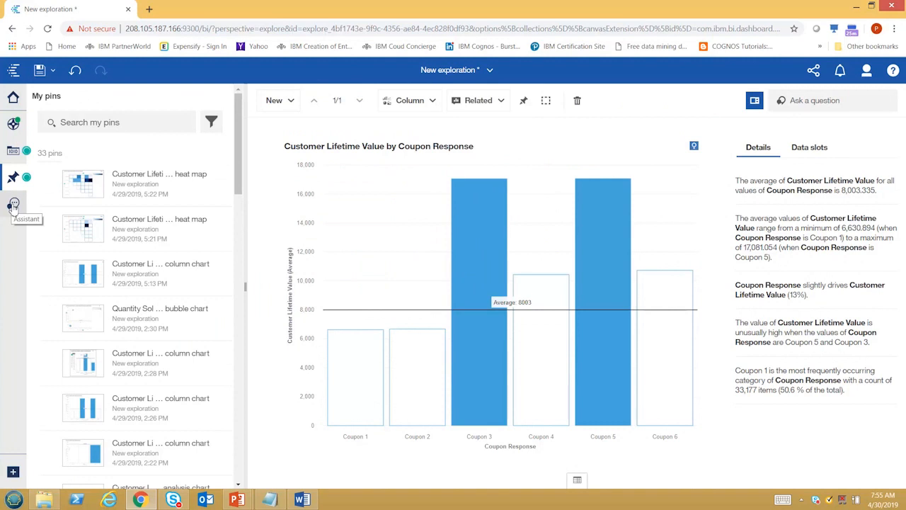
{"action": "left_click", "coordinate": [14, 204]}
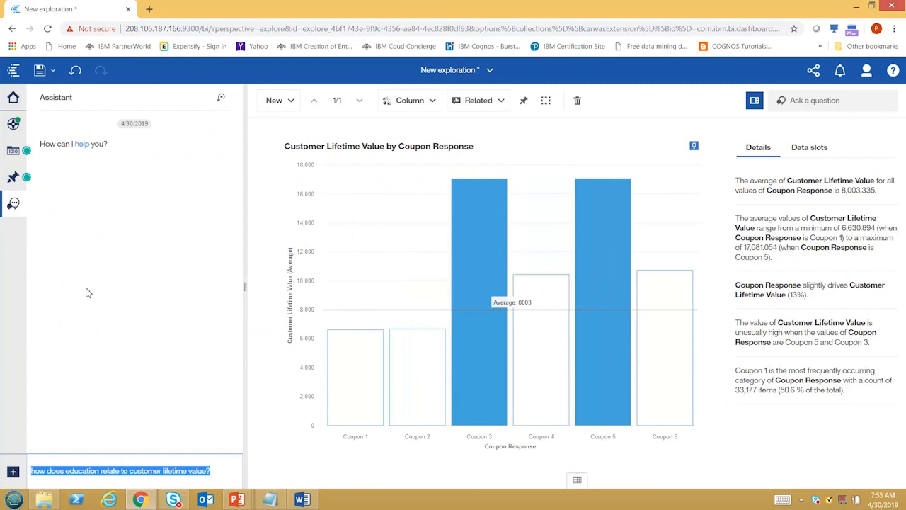
{"action": "key", "text": "BackSpace"}
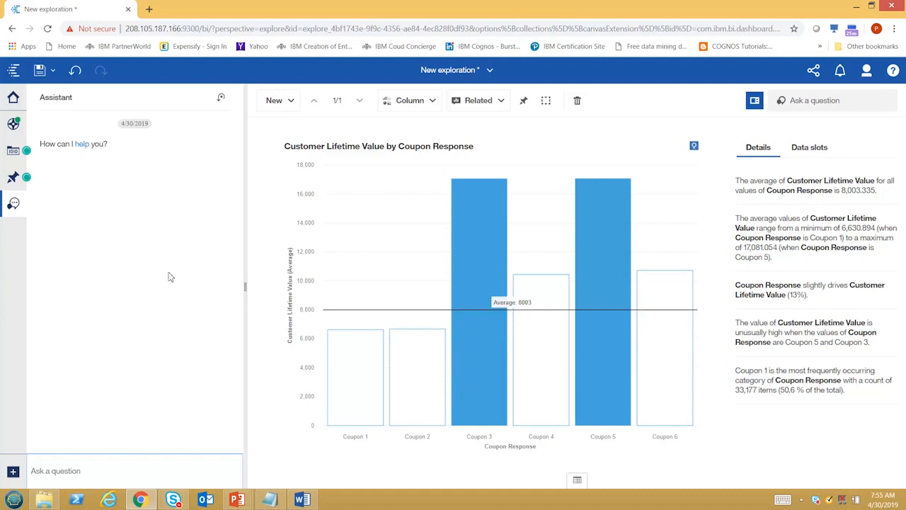
Review the exploration's data sources and cards, and open the starting points card with the relationship diagram
{"action": "left_click", "coordinate": [12, 157]}
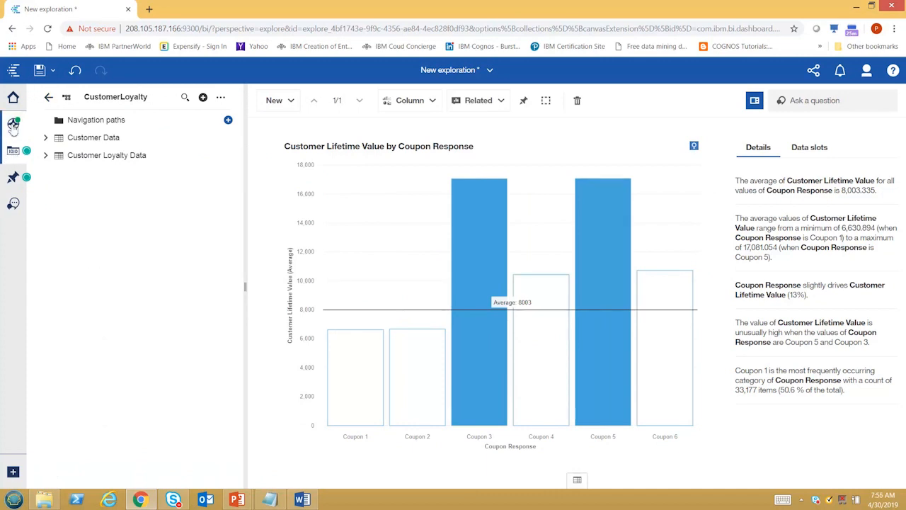
{"action": "left_click", "coordinate": [13, 124]}
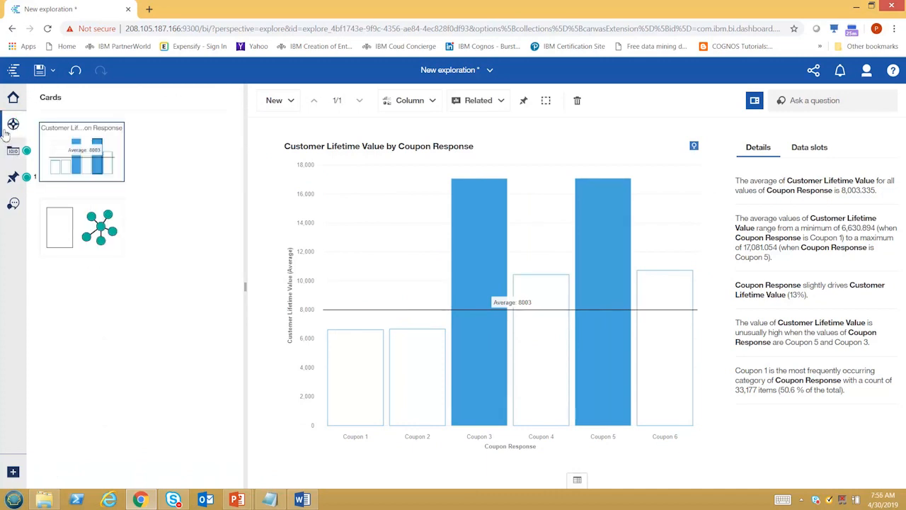
{"action": "left_click", "coordinate": [78, 241]}
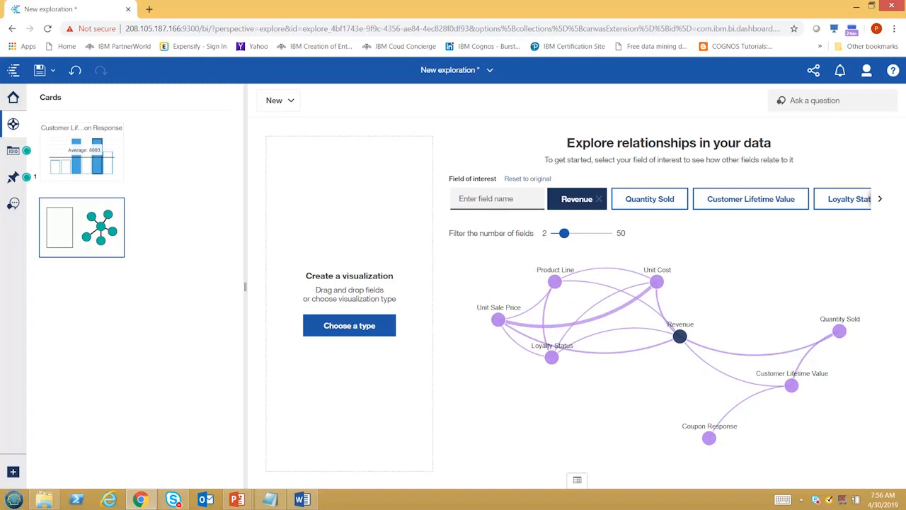
{"action": "key", "text": "alt+Tab"}
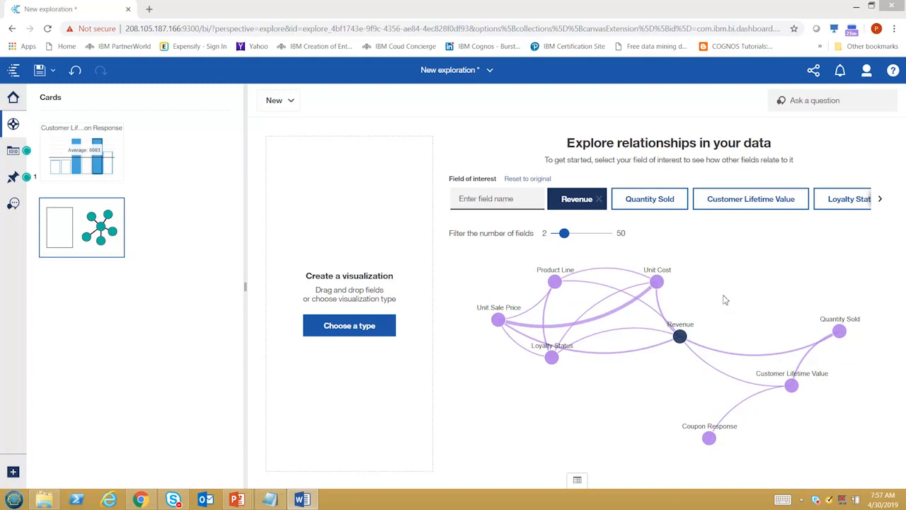
Set the relationship diagram's field of interest first to Customer Lifetime Value and finally to Quantity Sold
{"action": "mouse_move", "coordinate": [680, 334]}
{"action": "left_click", "coordinate": [734, 201]}
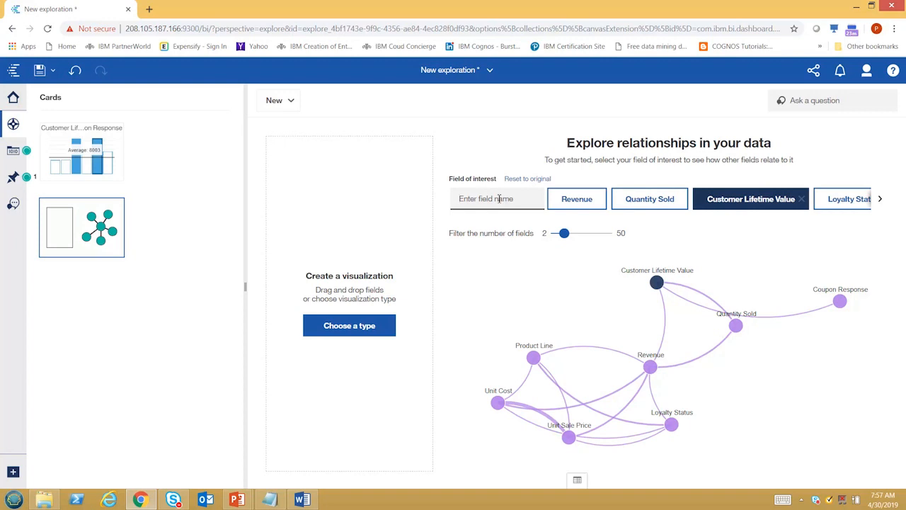
{"action": "left_click", "coordinate": [499, 198]}
{"action": "type", "text": "quan"}
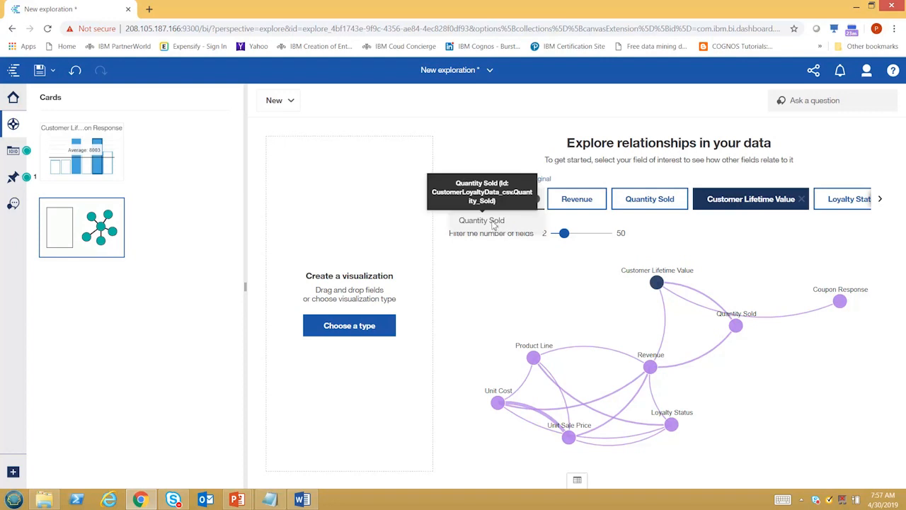
{"action": "left_click", "coordinate": [494, 221]}
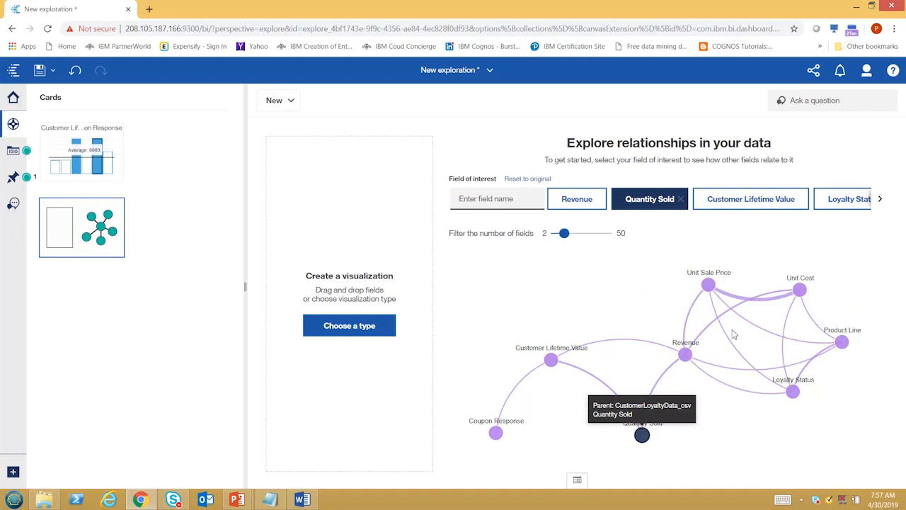
Set the relationship diagram's field of interest to Customer Lifetime Value and select the Quantity Sold node for suggested visualizations
{"action": "left_click", "coordinate": [723, 199]}
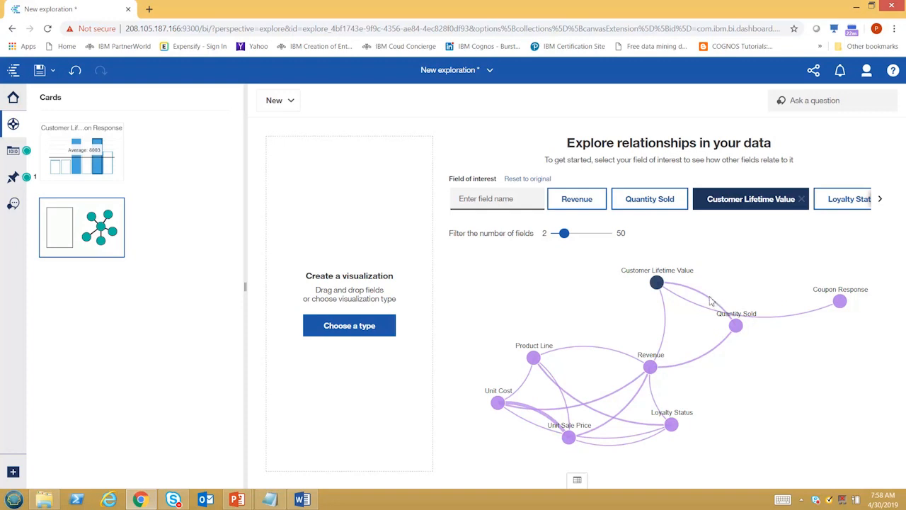
{"action": "mouse_move", "coordinate": [710, 301]}
{"action": "mouse_move", "coordinate": [667, 321]}
{"action": "left_click", "coordinate": [736, 326]}
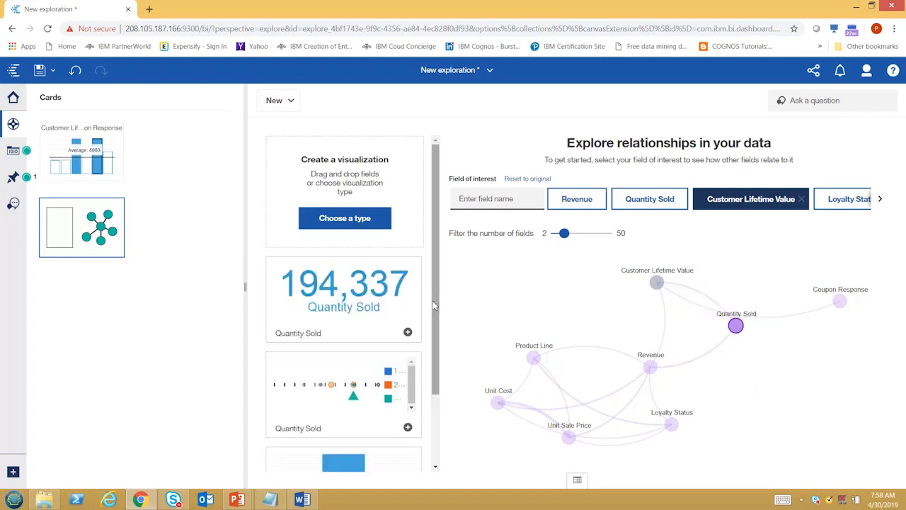
Expand the list of suggested Quantity Sold visualizations and open Quantity Sold by Marital Status as a new card
{"action": "left_click_drag", "start_coordinate": [441, 316], "coordinate": [444, 295]}
{"action": "mouse_move", "coordinate": [482, 222]}
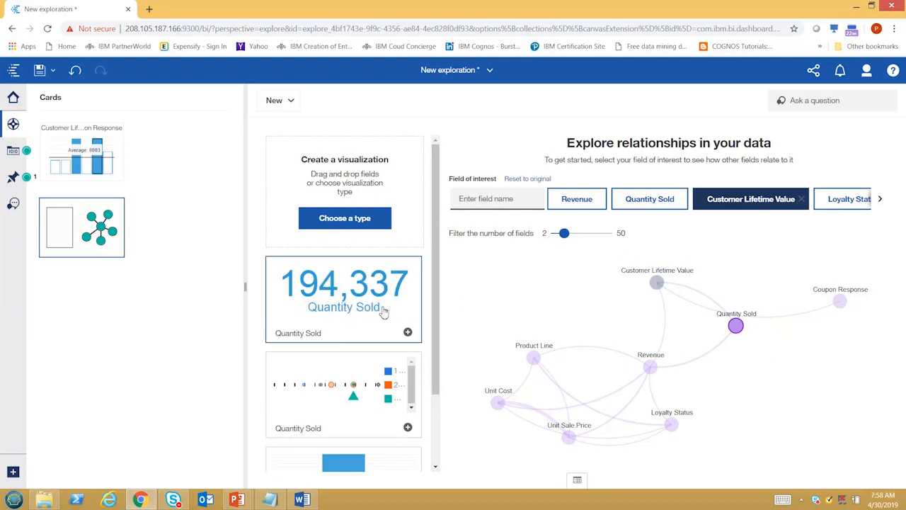
{"action": "scroll", "coordinate": [438, 287], "scroll_direction": "down", "scroll_amount": 3}
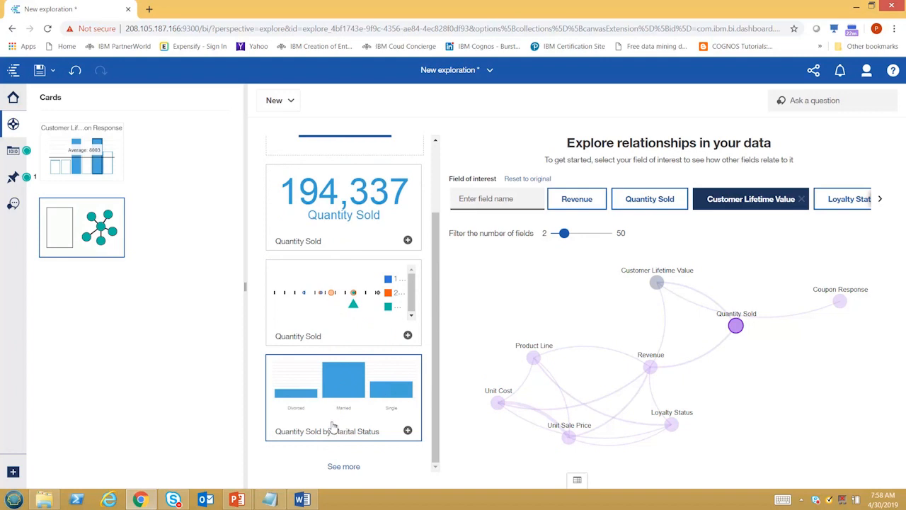
{"action": "left_click", "coordinate": [344, 467]}
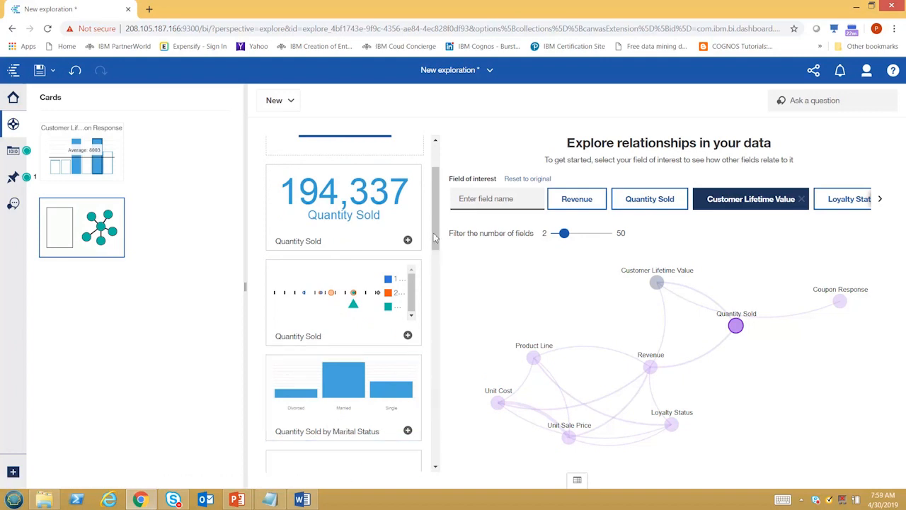
{"action": "scroll", "coordinate": [437, 245], "scroll_direction": "down", "scroll_amount": 2}
{"action": "mouse_move", "coordinate": [437, 244]}
{"action": "left_mouse_down"}
{"action": "mouse_move", "coordinate": [434, 319]}
{"action": "mouse_move", "coordinate": [430, 228]}
{"action": "left_mouse_up"}
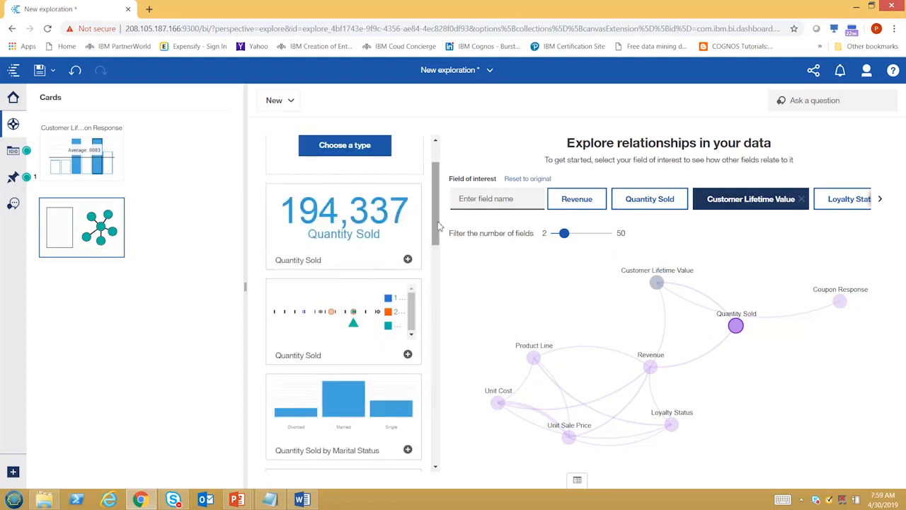
{"action": "left_click", "coordinate": [345, 422]}
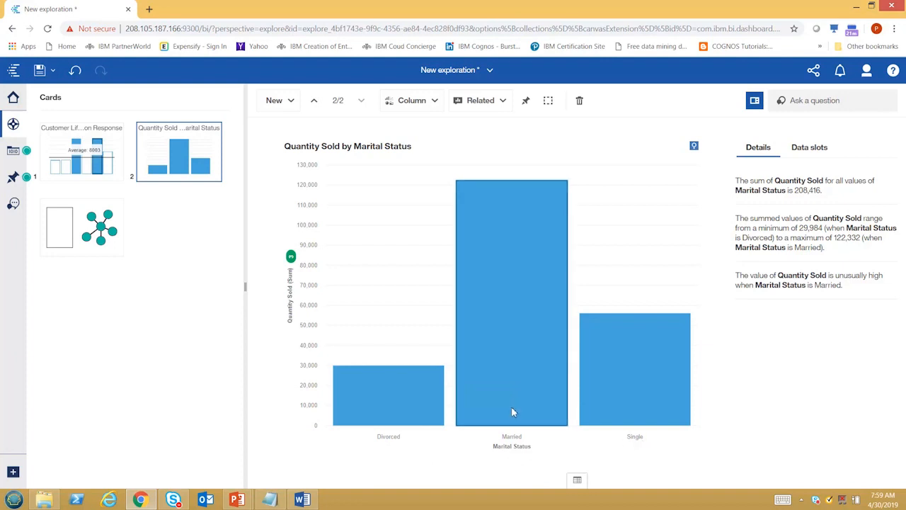
Turn on insights for the Quantity Sold by Marital Status chart and review the correlations listed for Quantity Sold
{"action": "mouse_move", "coordinate": [534, 427]}
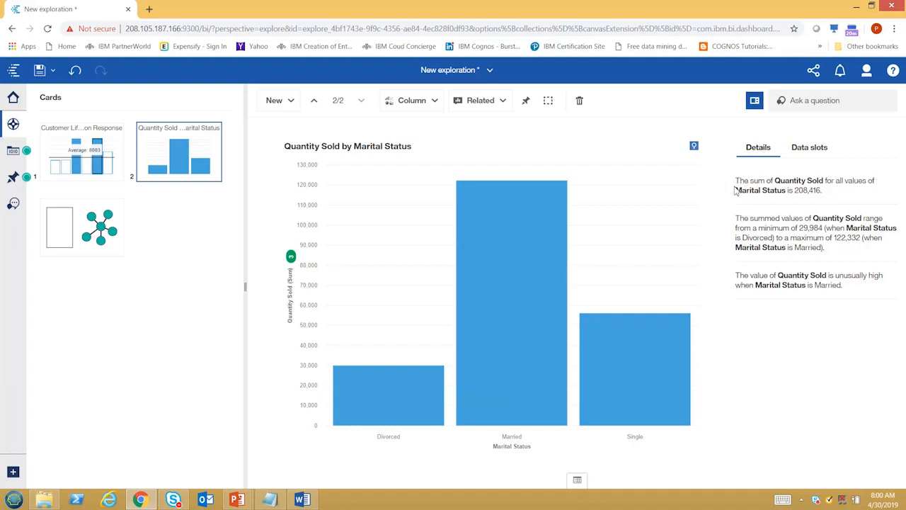
{"action": "left_click", "coordinate": [694, 147]}
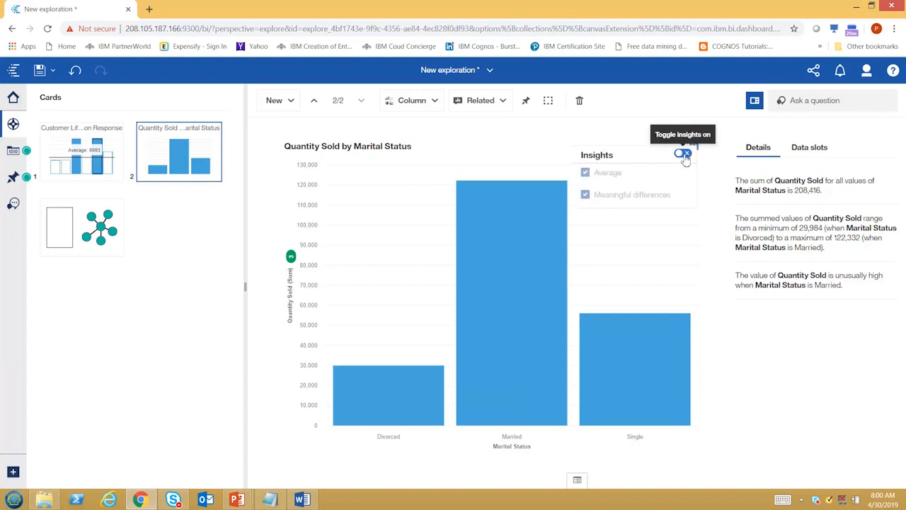
{"action": "left_click", "coordinate": [683, 155]}
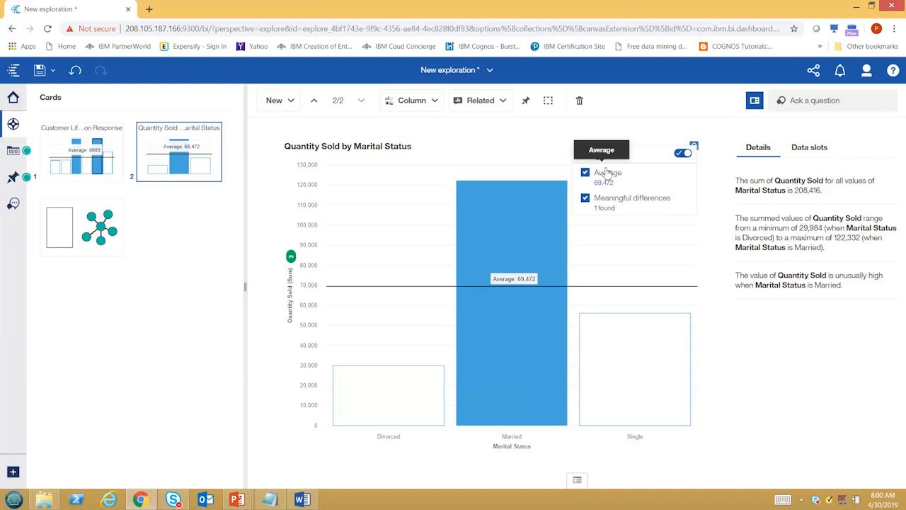
{"action": "mouse_move", "coordinate": [606, 186]}
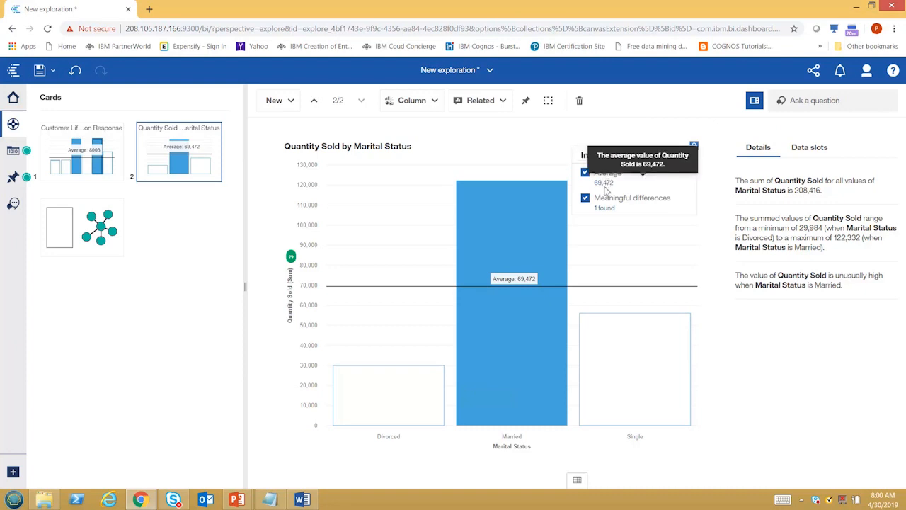
{"action": "mouse_move", "coordinate": [608, 207]}
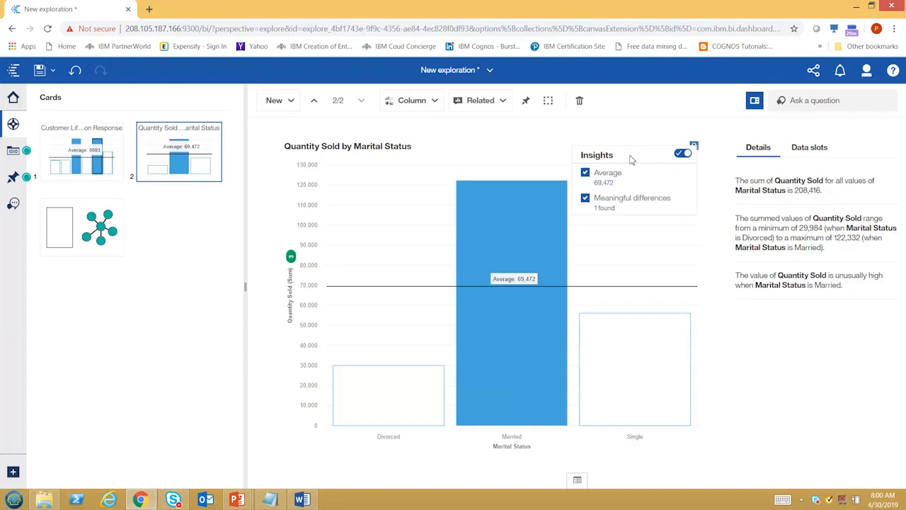
{"action": "left_click", "coordinate": [292, 263]}
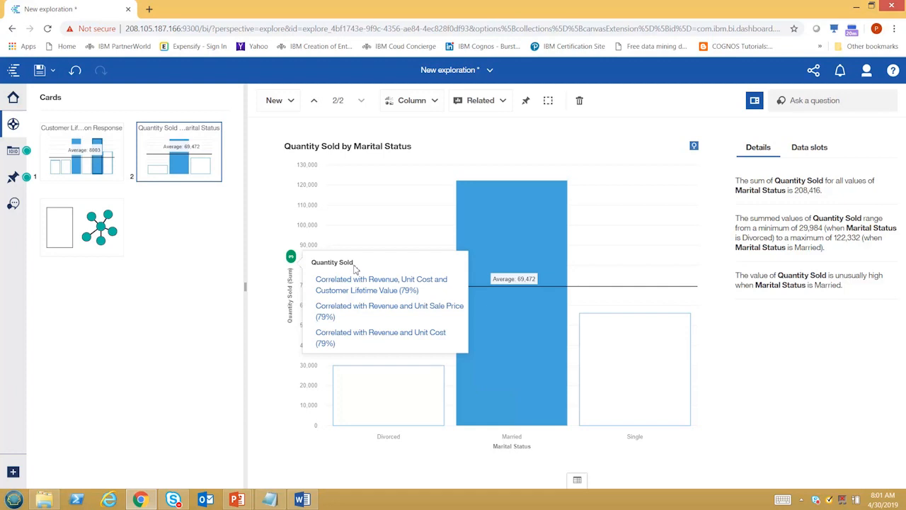
{"action": "left_click", "coordinate": [736, 333]}
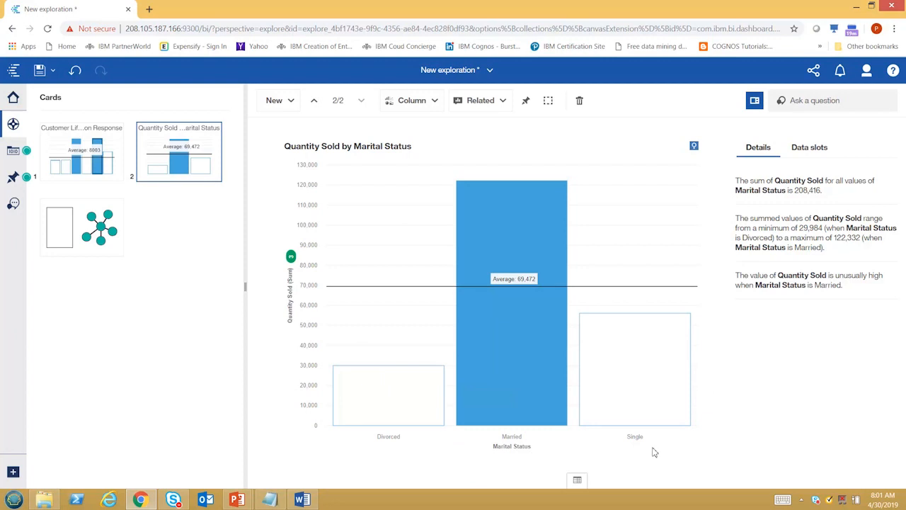
Change the summarization of Quantity Sold in the marital status chart's Length slot to Average
{"action": "left_click", "coordinate": [812, 153]}
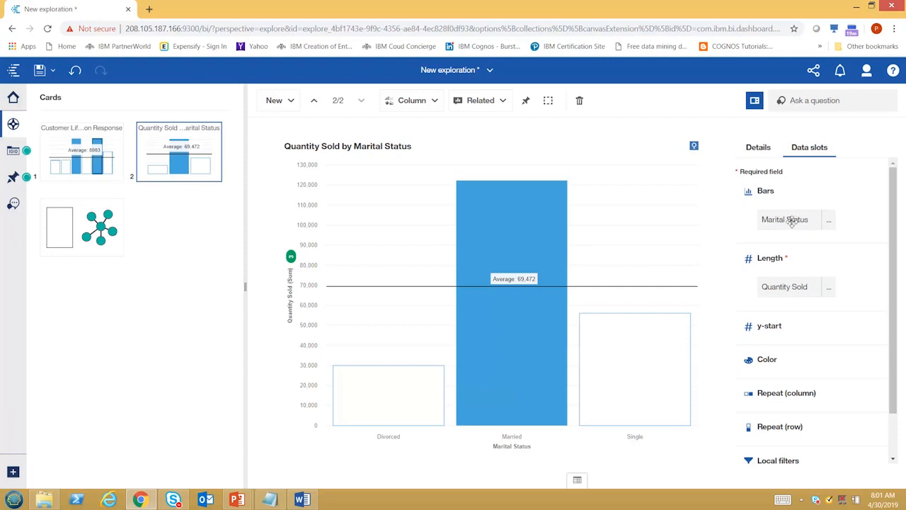
{"action": "left_click", "coordinate": [829, 295]}
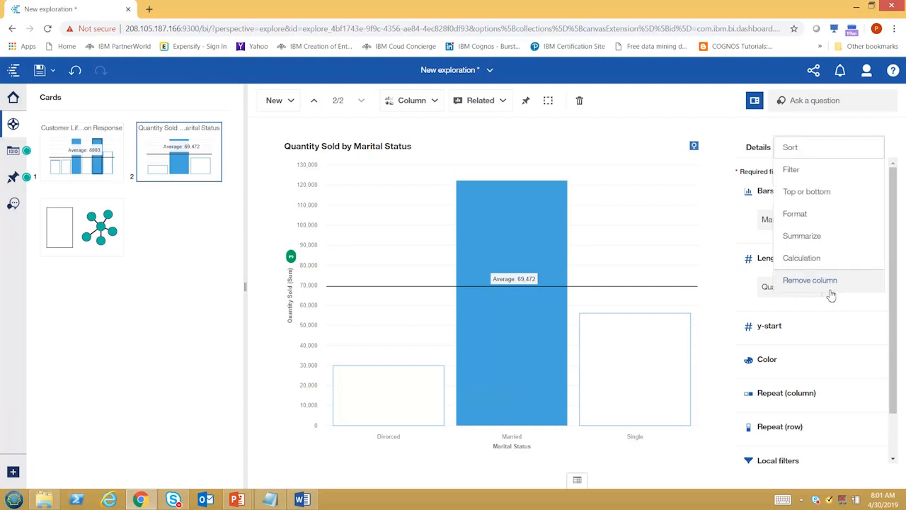
{"action": "left_click", "coordinate": [815, 241]}
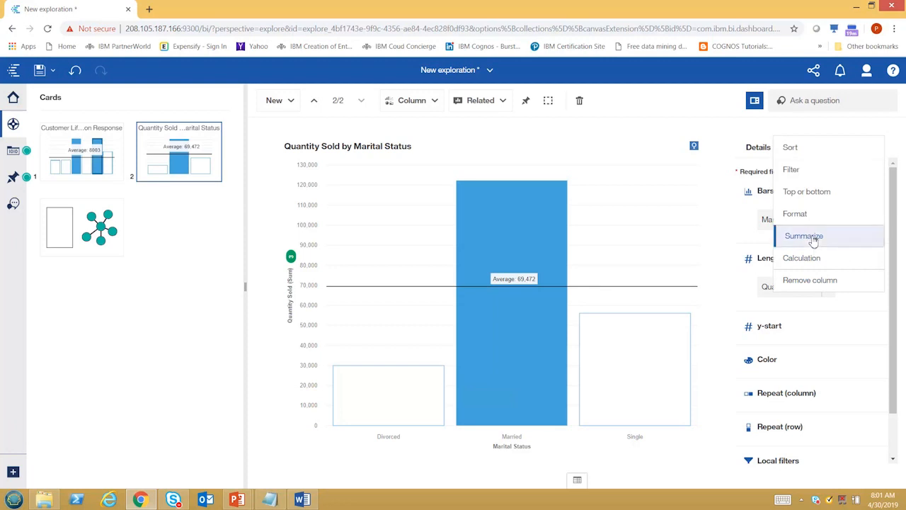
{"action": "left_click", "coordinate": [814, 241]}
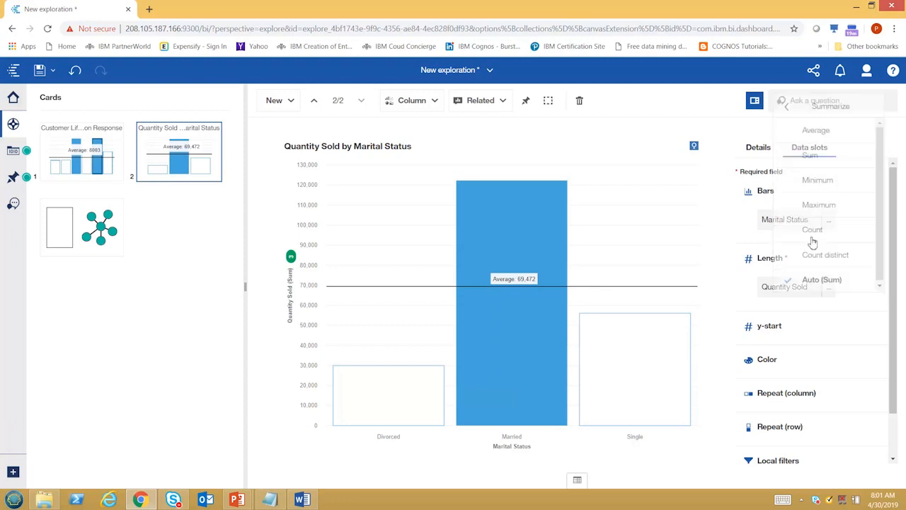
{"action": "left_click", "coordinate": [826, 138]}
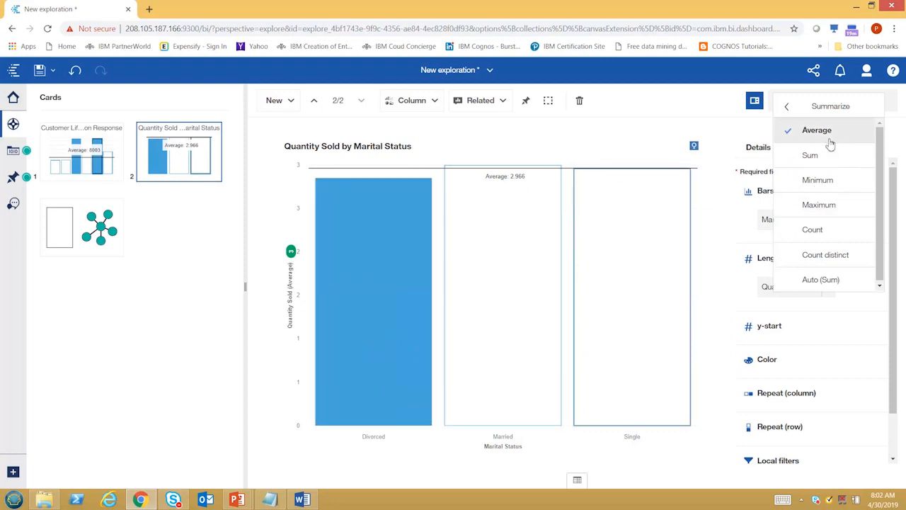
{"action": "left_click", "coordinate": [619, 279]}
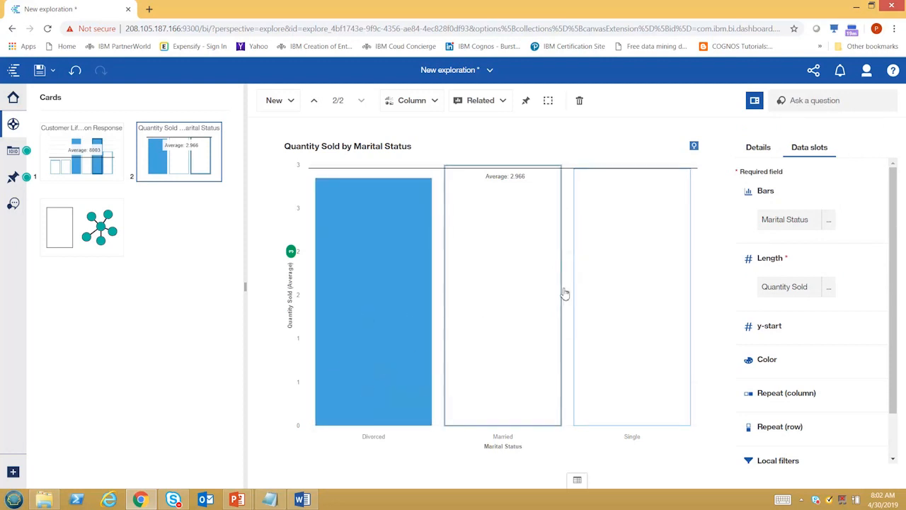
Review the other options for the Quantity Sold field and the chart's remaining data slots down to the local filters
{"action": "left_click", "coordinate": [829, 290]}
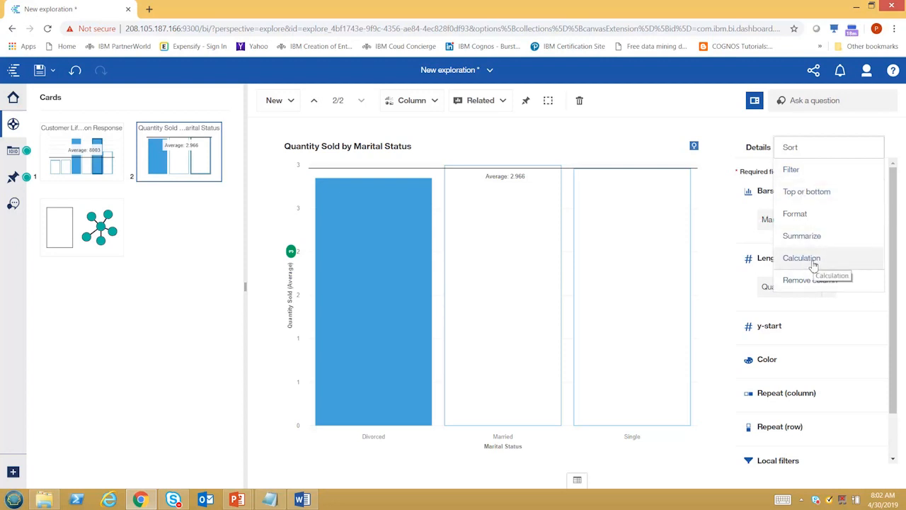
{"action": "left_click", "coordinate": [896, 347]}
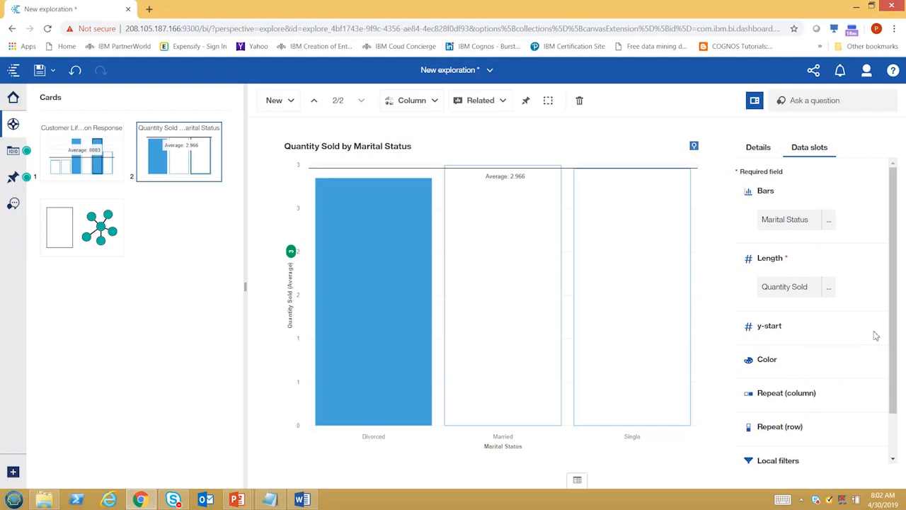
{"action": "left_click_drag", "start_coordinate": [893, 335], "coordinate": [901, 388]}
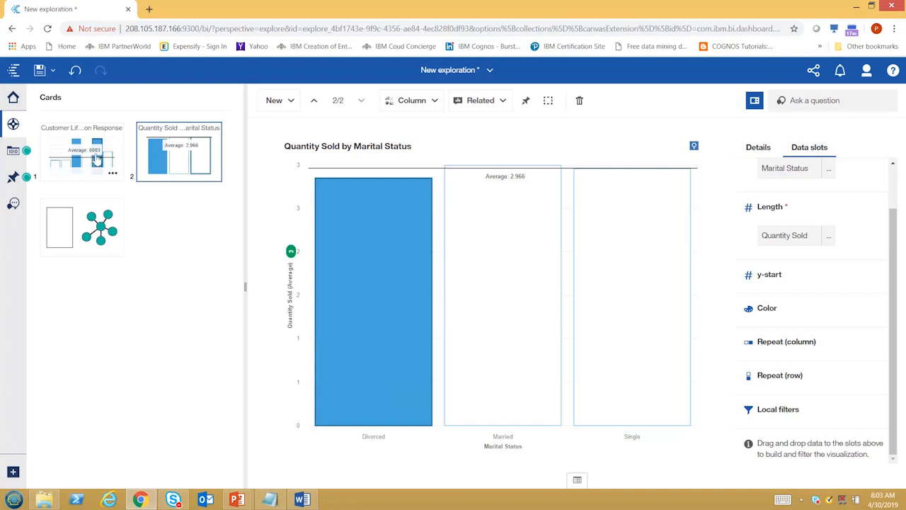
Return to the relationship diagram, select the Customer Lifetime Value node and open its suggested Coupon Response chart as a new card
{"action": "left_click", "coordinate": [85, 239]}
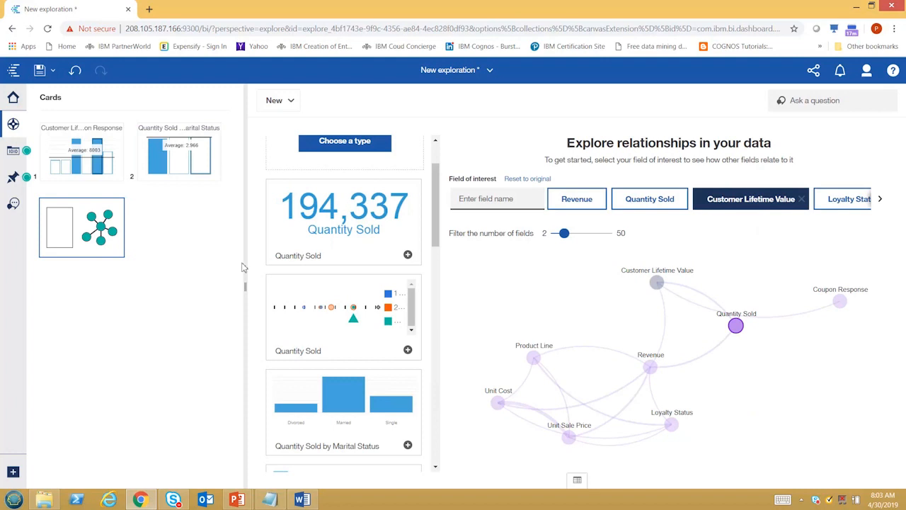
{"action": "mouse_move", "coordinate": [676, 297]}
{"action": "left_click", "coordinate": [657, 283]}
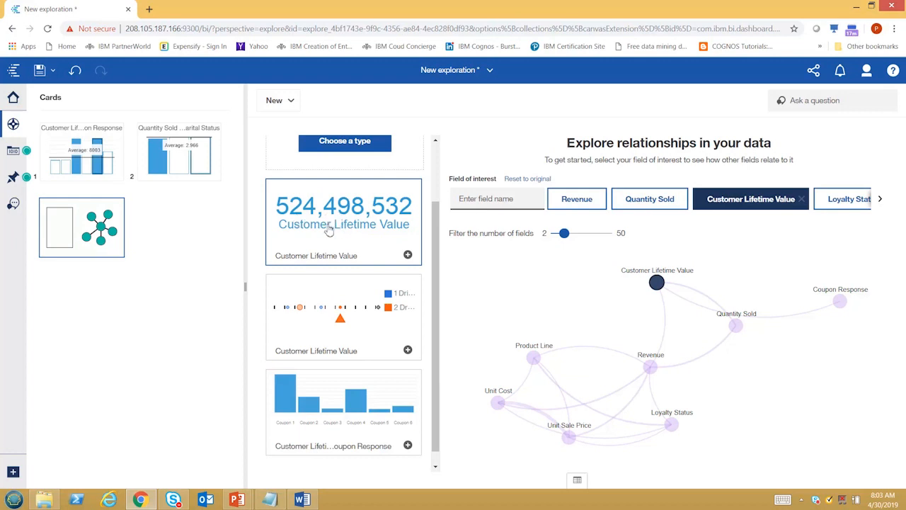
{"action": "left_click_drag", "start_coordinate": [433, 236], "coordinate": [419, 282]}
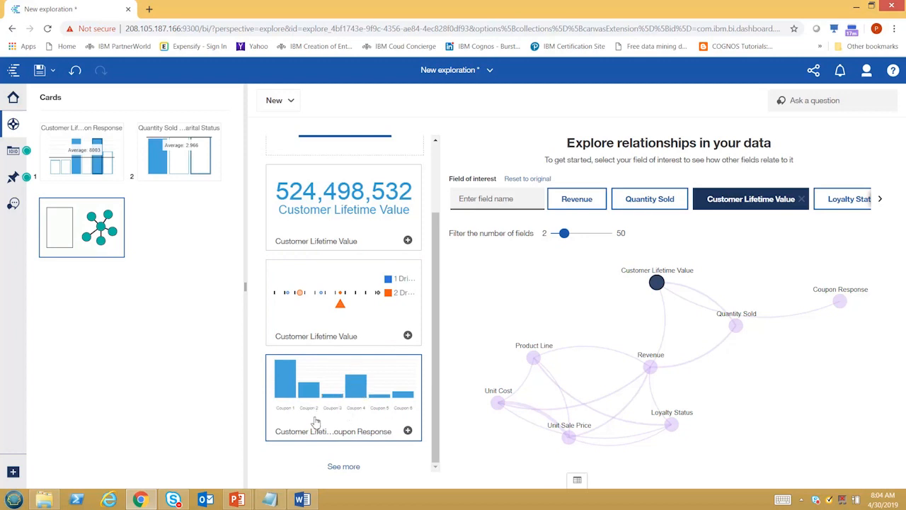
{"action": "left_click", "coordinate": [341, 375]}
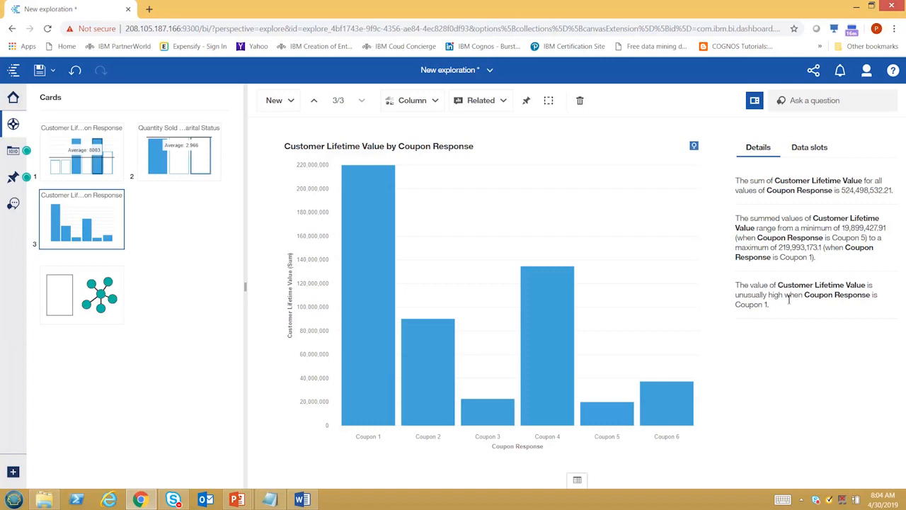
Change the summarization of Customer Lifetime Value in the new Coupon Response chart's Length slot to Average
{"action": "mouse_move", "coordinate": [362, 393]}
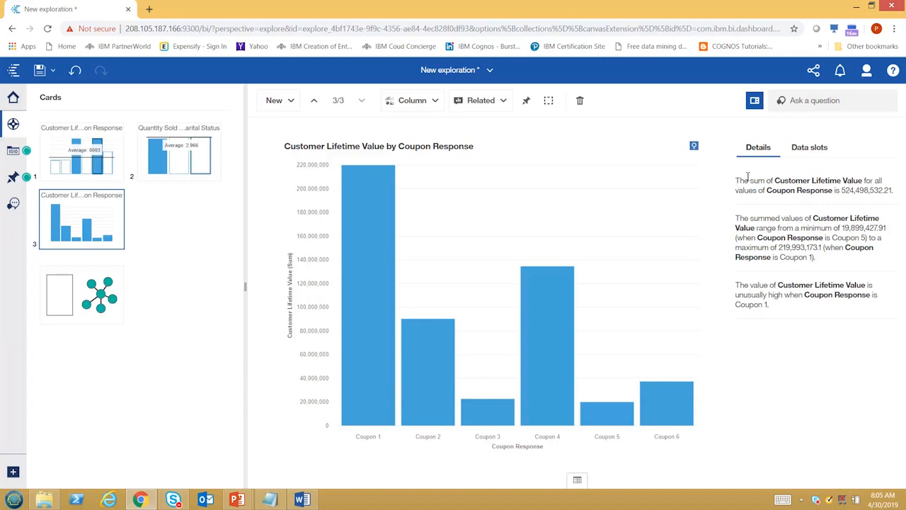
{"action": "left_click", "coordinate": [806, 152]}
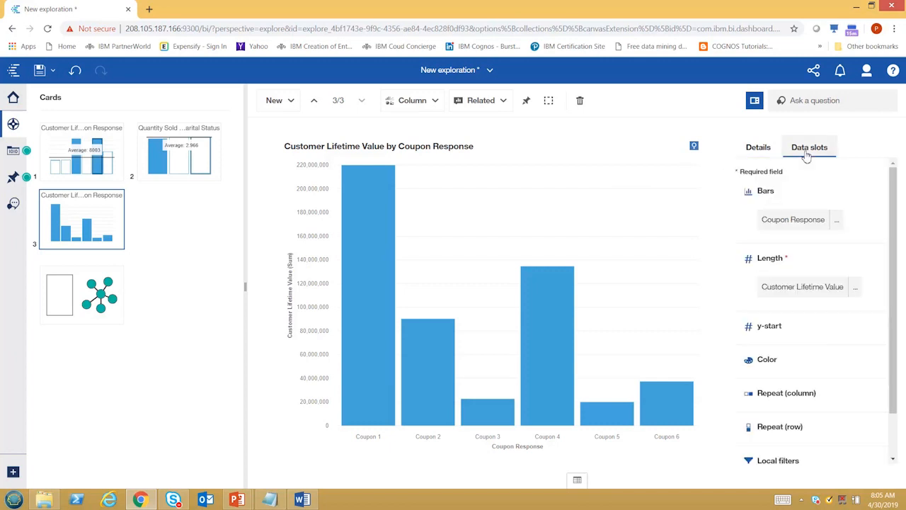
{"action": "left_click", "coordinate": [859, 296]}
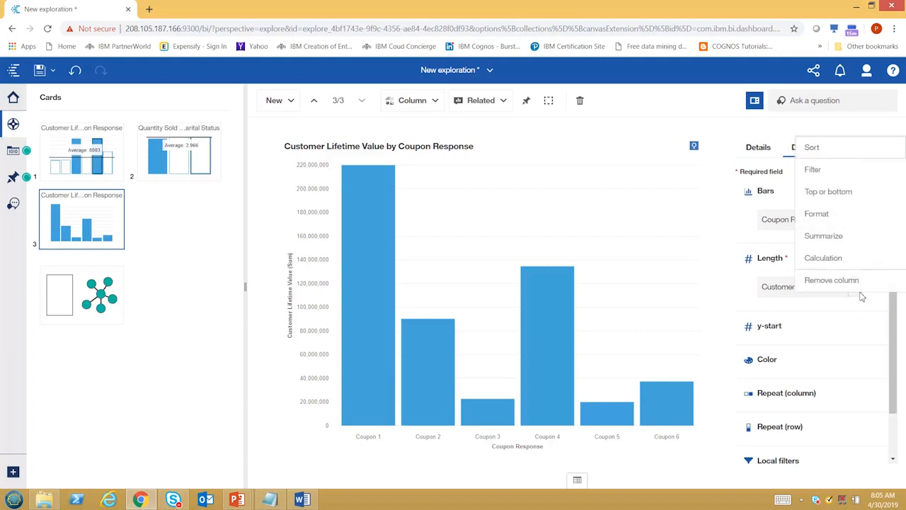
{"action": "left_click", "coordinate": [821, 236]}
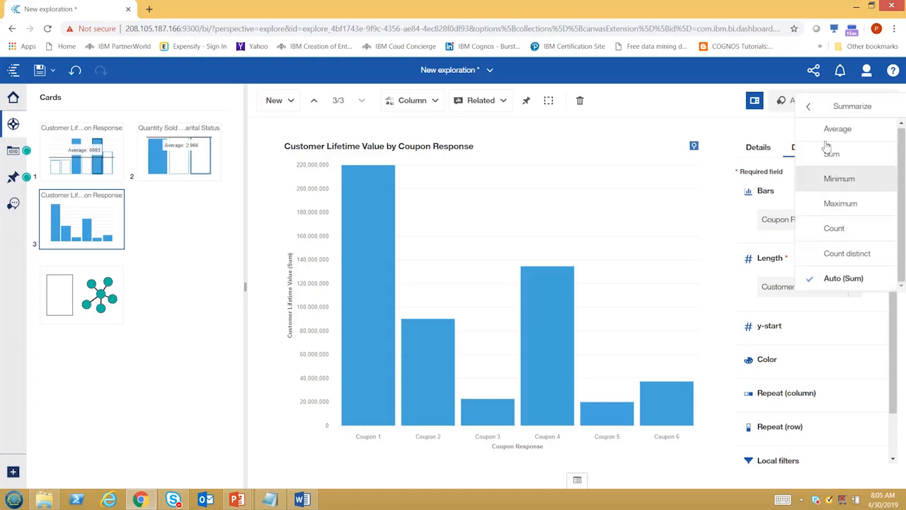
{"action": "left_click", "coordinate": [836, 130]}
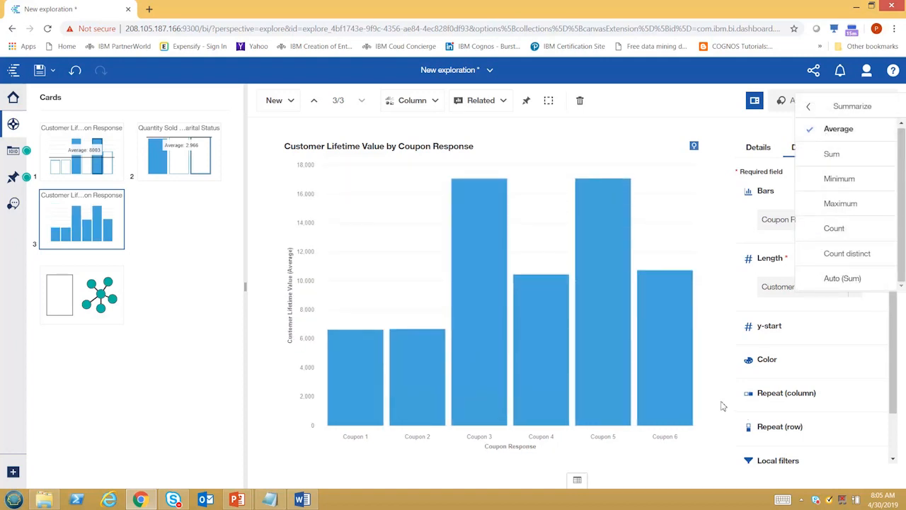
{"action": "left_click", "coordinate": [770, 127]}
Show the details of the new Customer Lifetime Value by Coupon Response chart and turn on its insights
{"action": "left_click", "coordinate": [763, 149]}
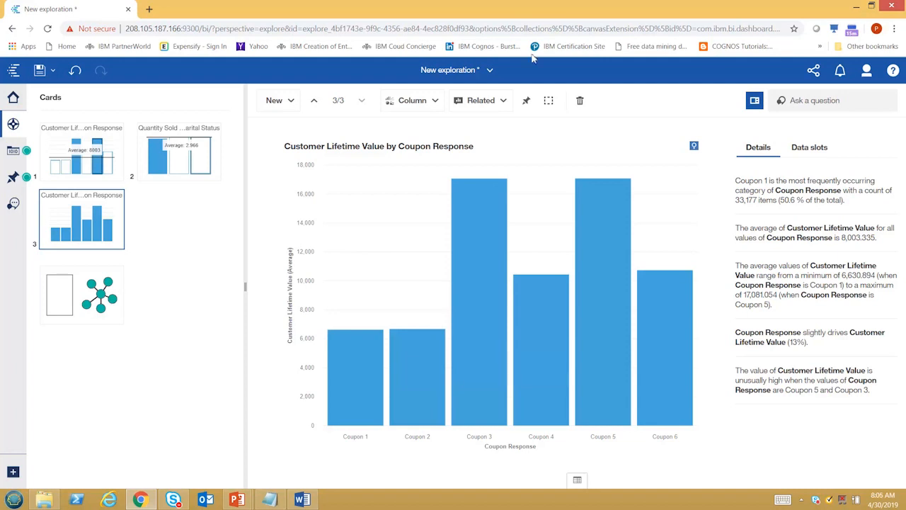
{"action": "left_click", "coordinate": [694, 145]}
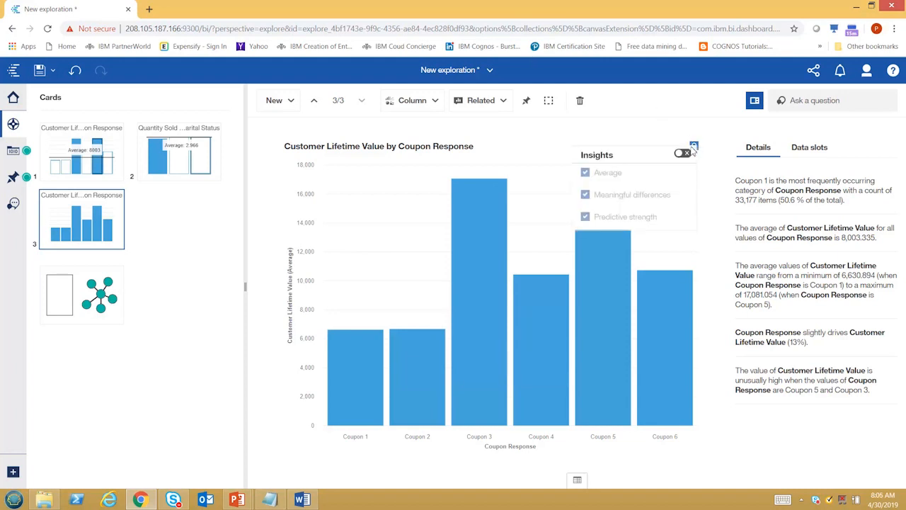
{"action": "left_click", "coordinate": [684, 152]}
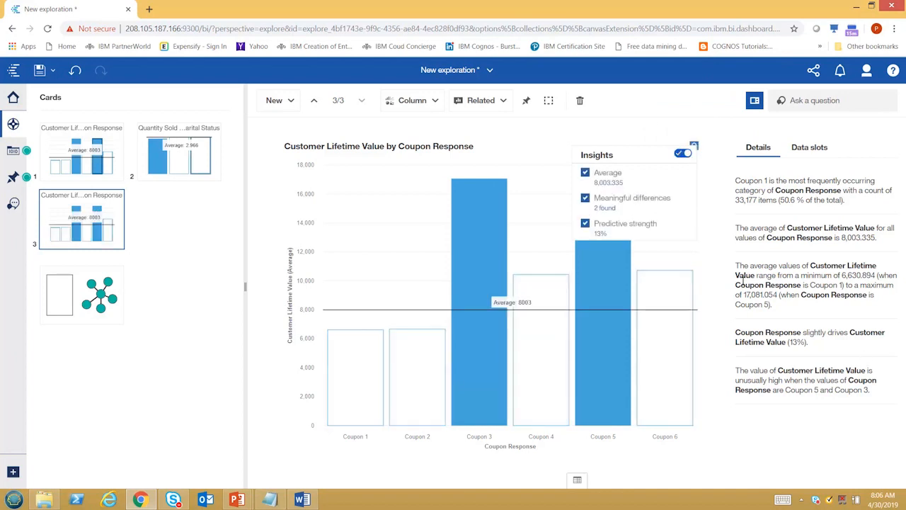
Pin the Customer Lifetime Value by Coupon Response chart, check it among the saved pins and return to the exploration cards
{"action": "mouse_move", "coordinate": [618, 208]}
{"action": "mouse_move", "coordinate": [605, 184]}
{"action": "left_click", "coordinate": [453, 405]}
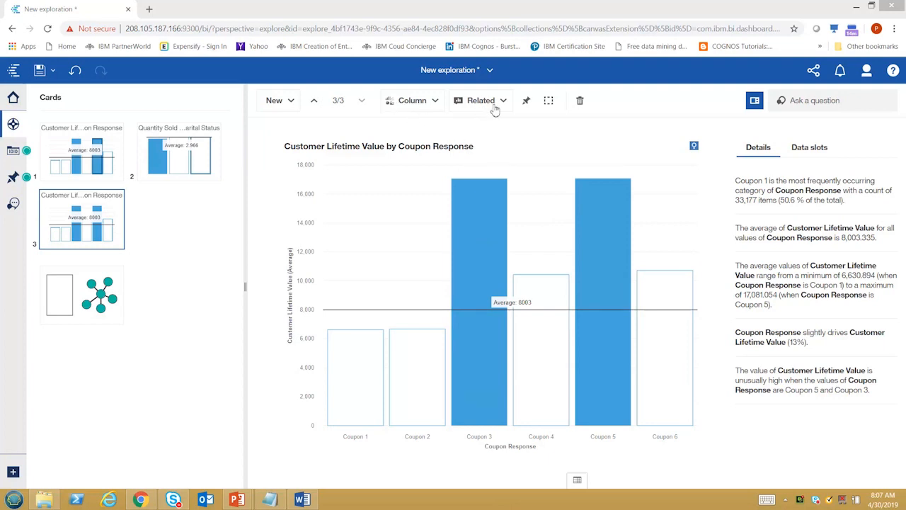
{"action": "left_click", "coordinate": [527, 104]}
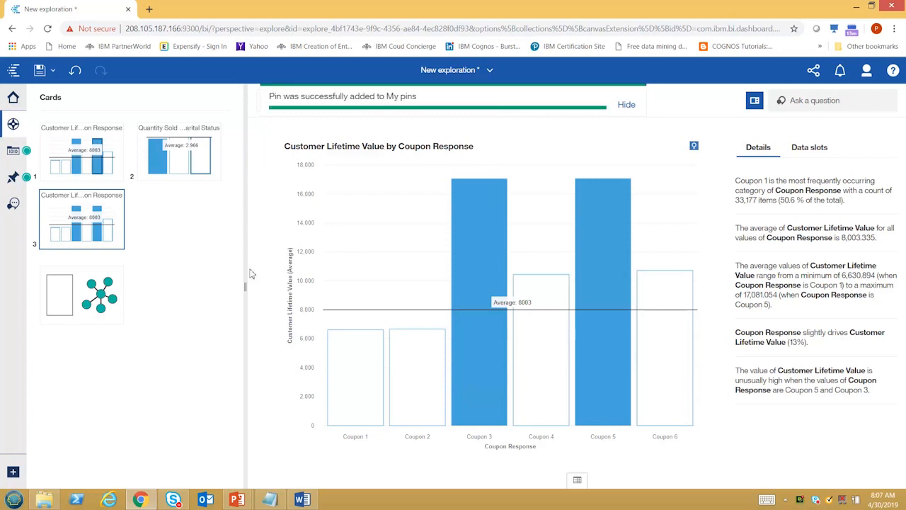
{"action": "left_click", "coordinate": [12, 178]}
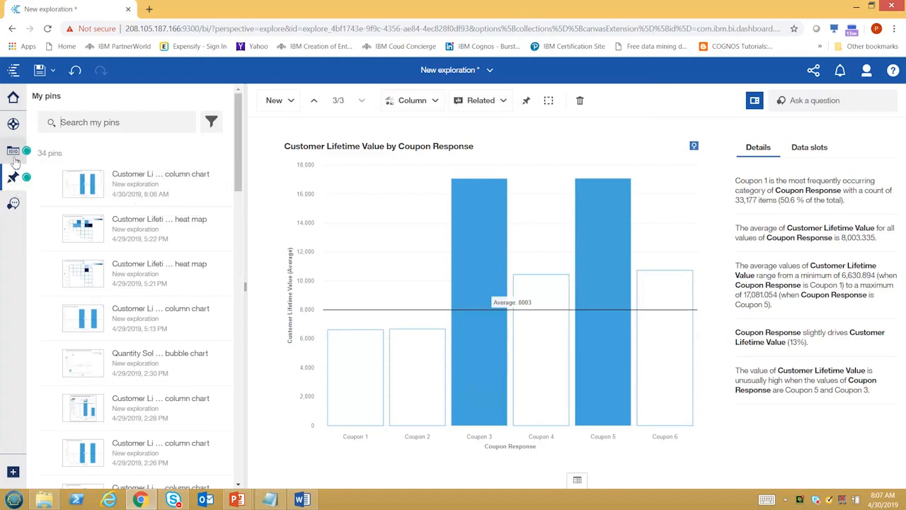
{"action": "left_click", "coordinate": [13, 124]}
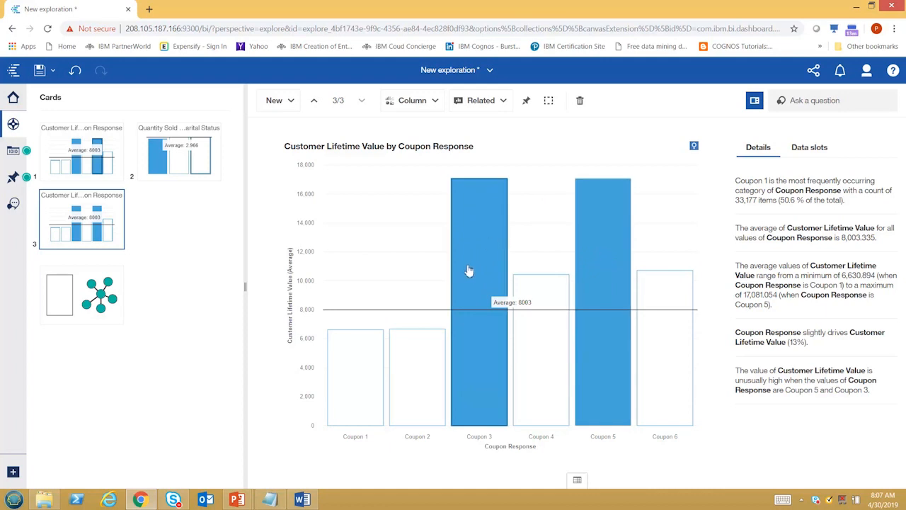
Compare the Coupon 3 and Coupon 5 bars of the Customer Lifetime Value chart by Gender in a new card
{"action": "left_click", "coordinate": [480, 226]}
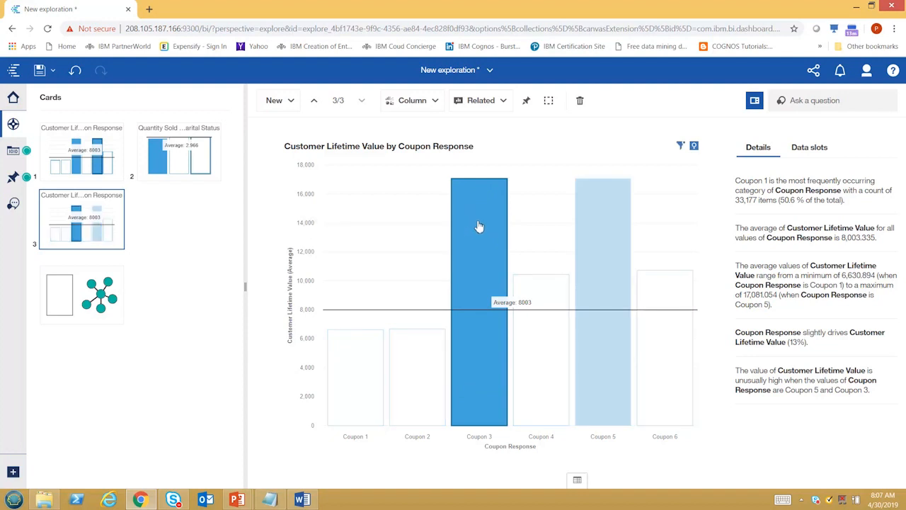
{"action": "left_click", "coordinate": [597, 223], "text": "ctrl"}
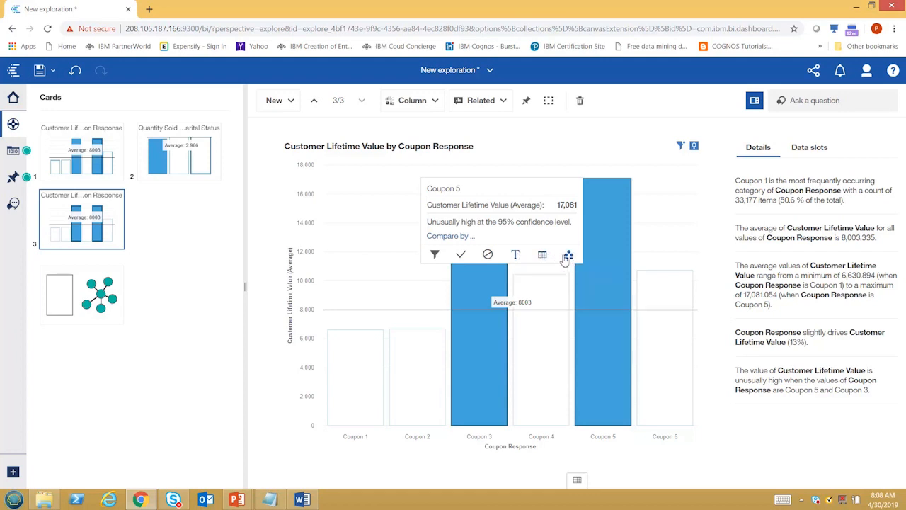
{"action": "left_click", "coordinate": [456, 237]}
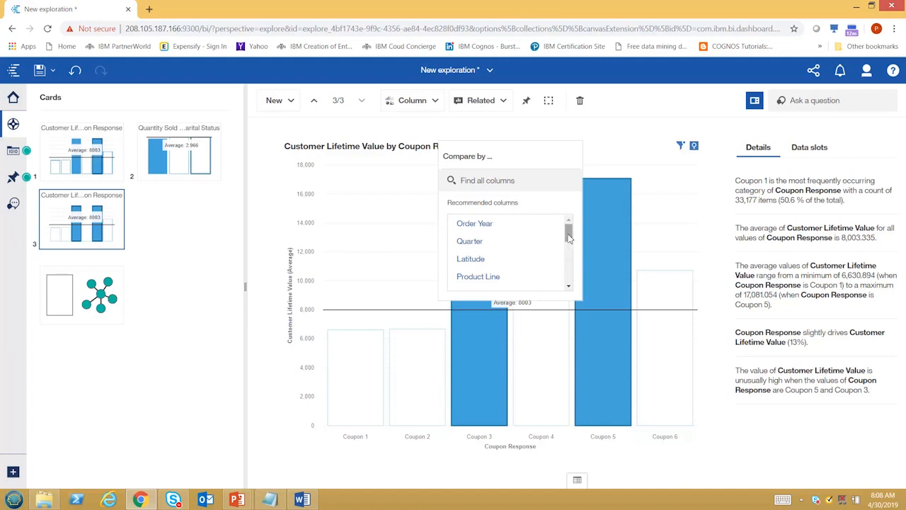
{"action": "left_click_drag", "start_coordinate": [569, 239], "coordinate": [570, 261]}
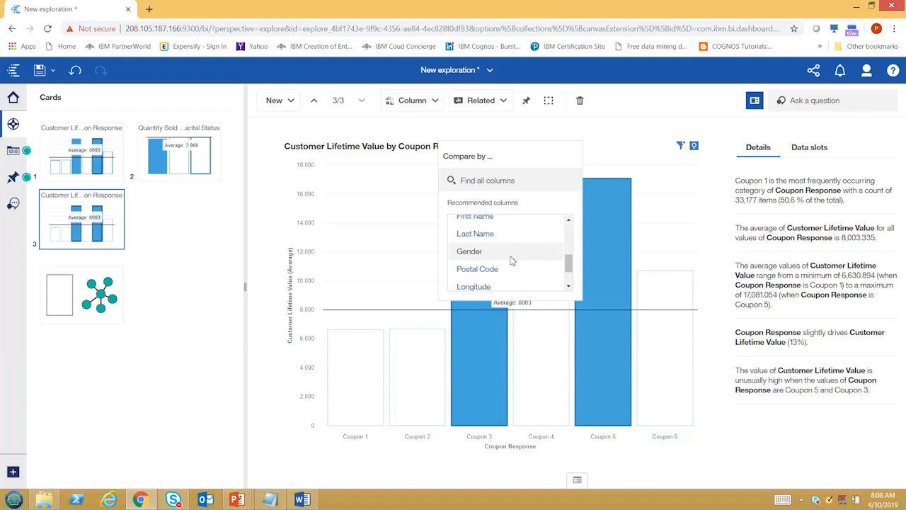
{"action": "left_click", "coordinate": [469, 251]}
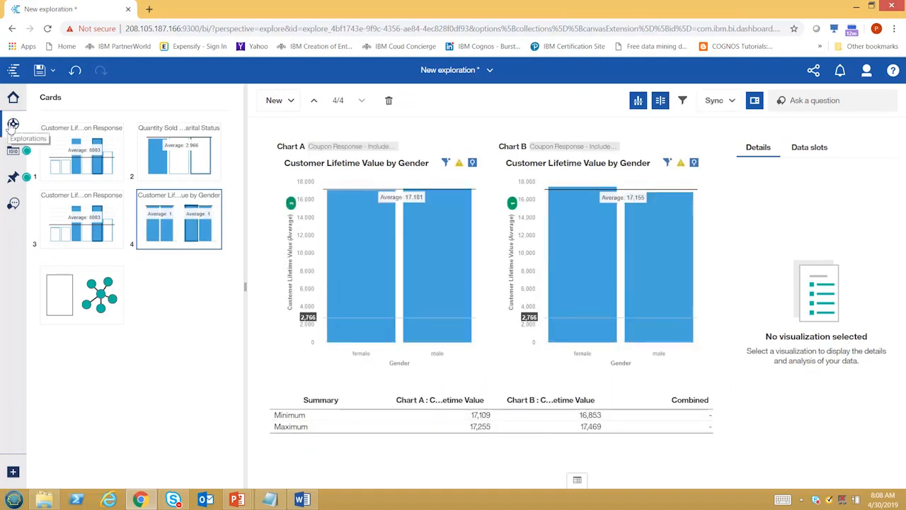
Review the relationship diagram, the Quantity Sold by Marital Status card and the Gender comparison card
{"action": "left_click", "coordinate": [13, 124]}
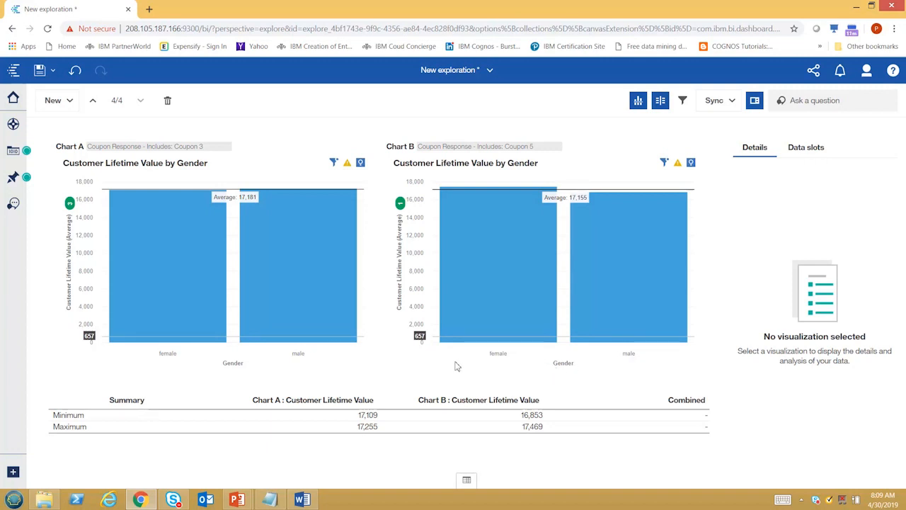
{"action": "left_click", "coordinate": [13, 125]}
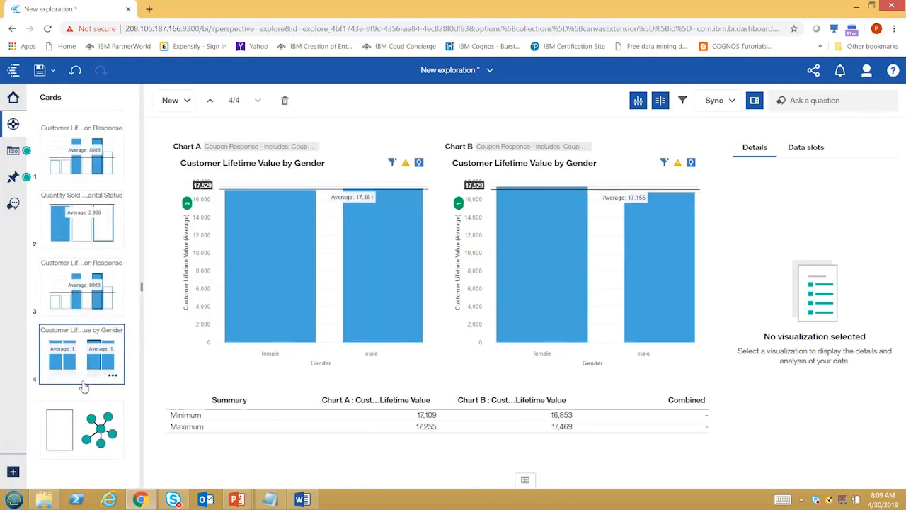
{"action": "left_click", "coordinate": [86, 425]}
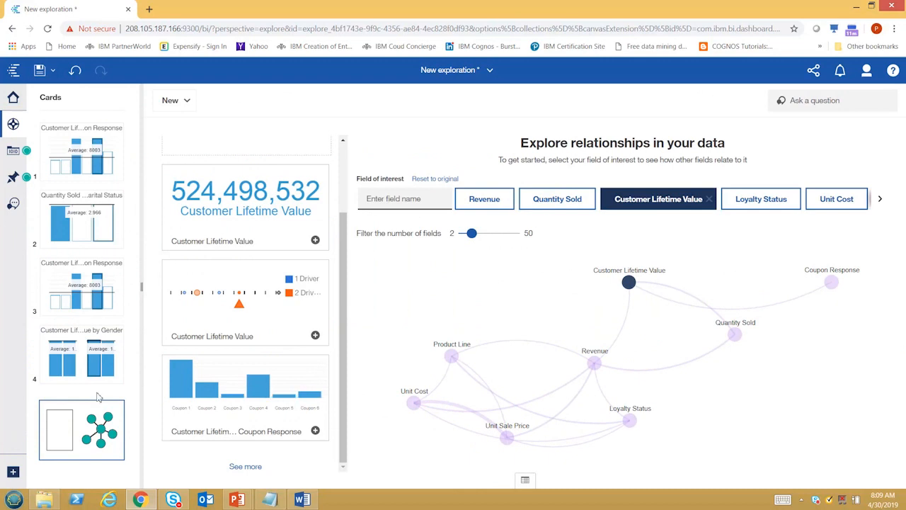
{"action": "left_click", "coordinate": [98, 223]}
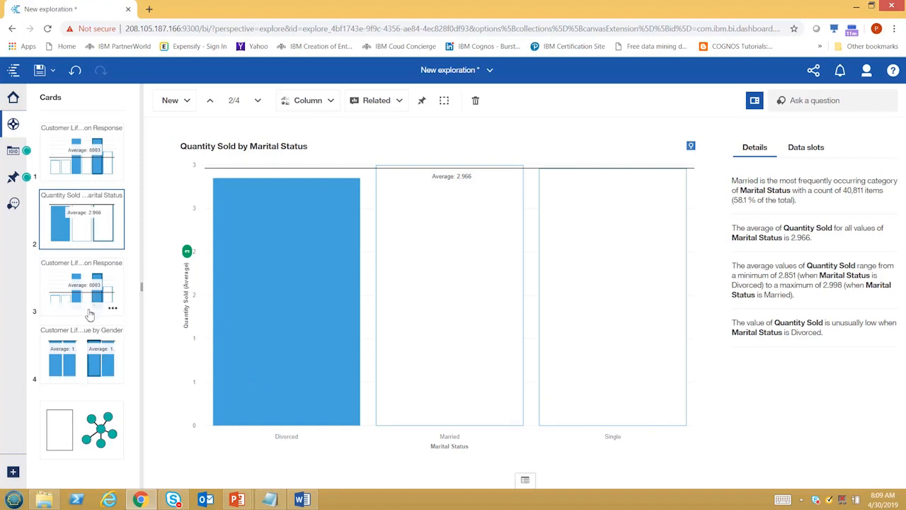
{"action": "left_click", "coordinate": [80, 365]}
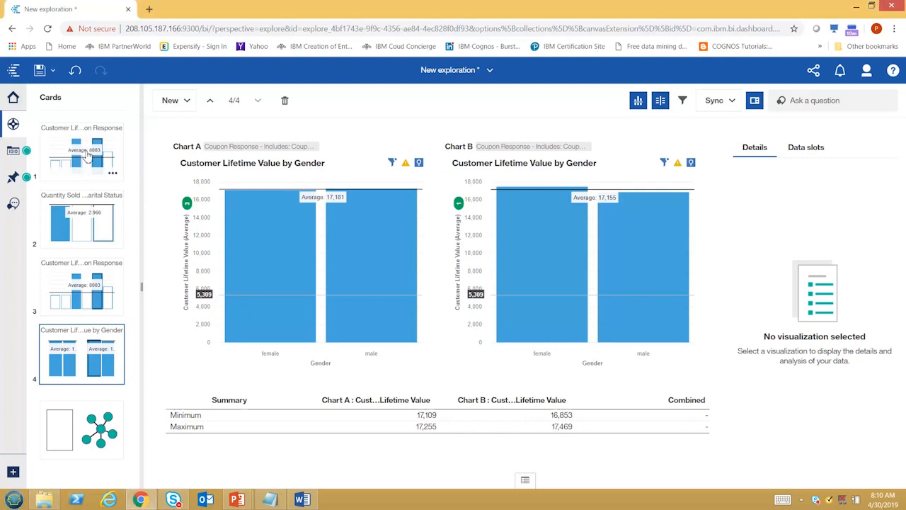
From the first Customer Lifetime Value by Coupon Response card, compare Coupon 3 and Coupon 5 by Education
{"action": "left_click", "coordinate": [85, 158]}
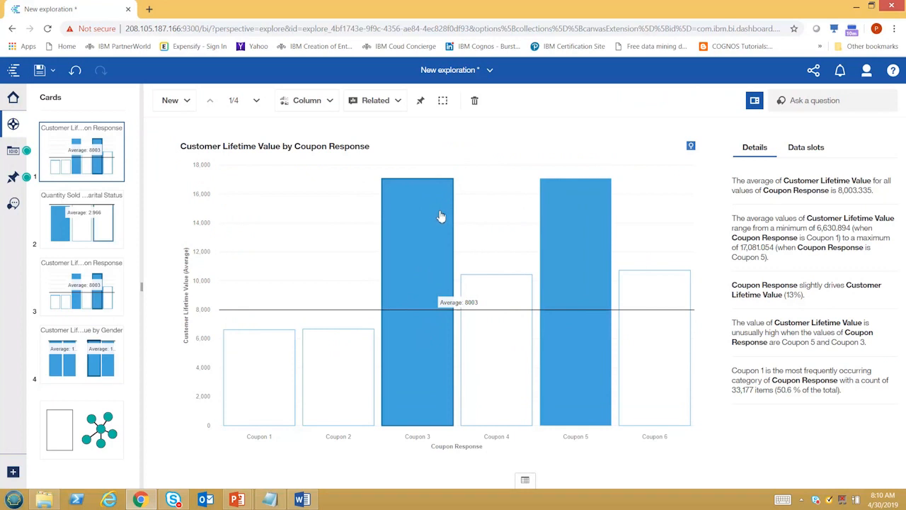
{"action": "mouse_move", "coordinate": [441, 216]}
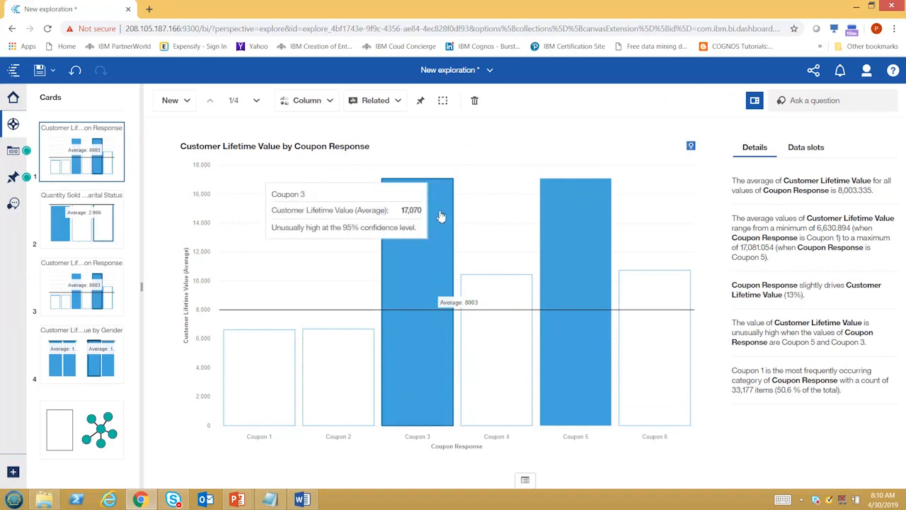
{"action": "left_click", "coordinate": [446, 236]}
{"action": "left_click", "coordinate": [573, 231], "text": "ctrl"}
{"action": "mouse_move", "coordinate": [584, 232]}
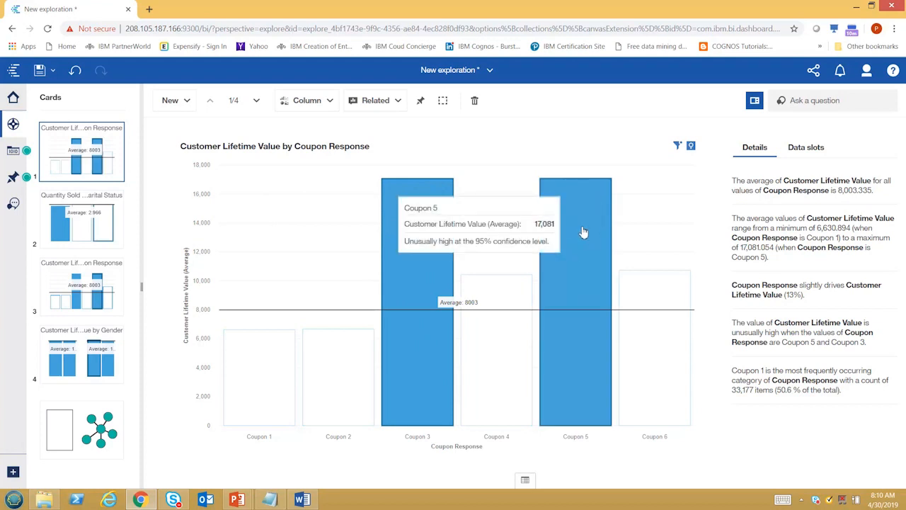
{"action": "left_click", "coordinate": [439, 242]}
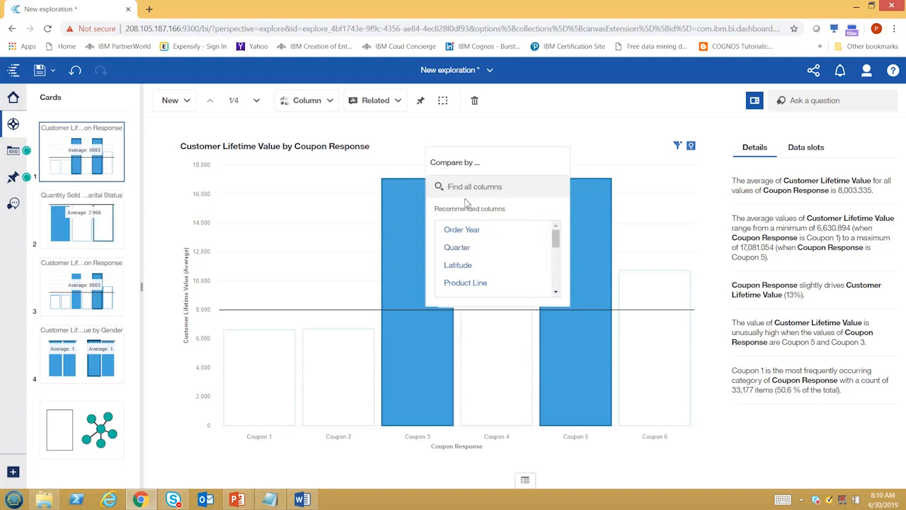
{"action": "scroll", "coordinate": [467, 252], "scroll_direction": "down", "scroll_amount": 5}
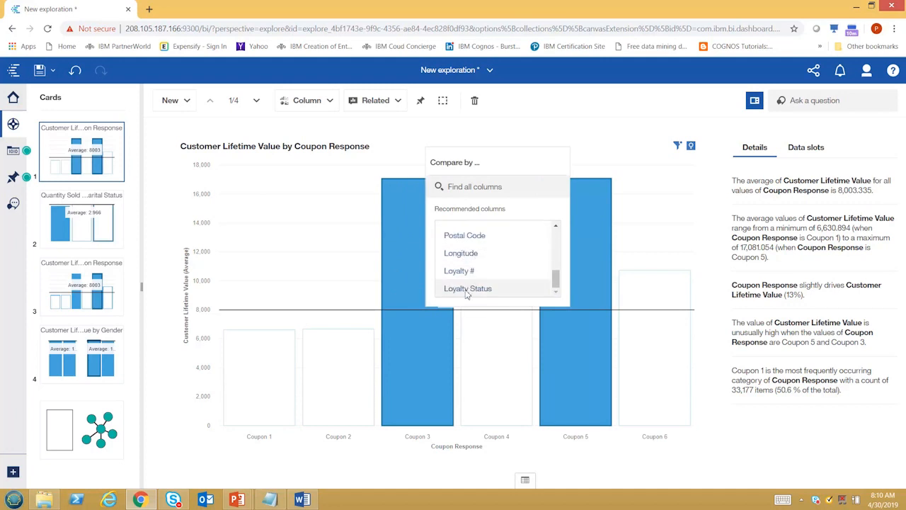
{"action": "scroll", "coordinate": [469, 262], "scroll_direction": "up", "scroll_amount": 5}
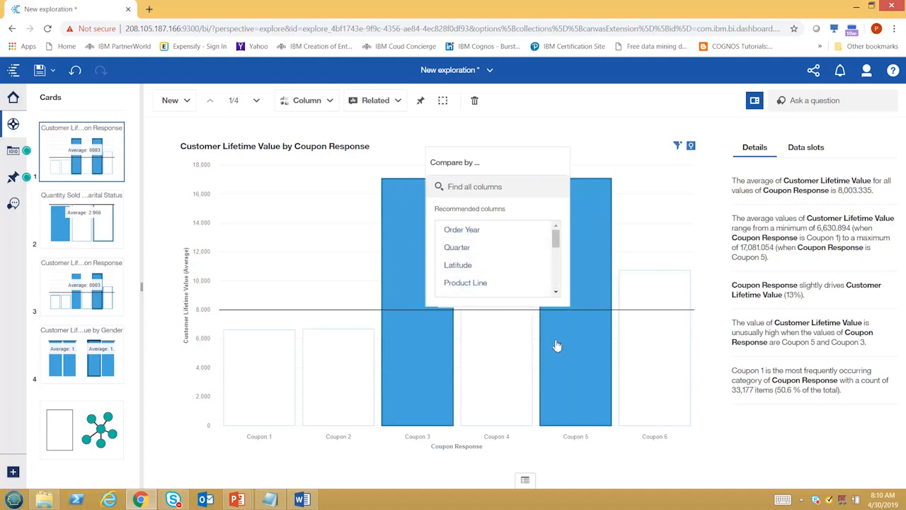
{"action": "left_click", "coordinate": [469, 187]}
{"action": "type", "text": "Ed"}
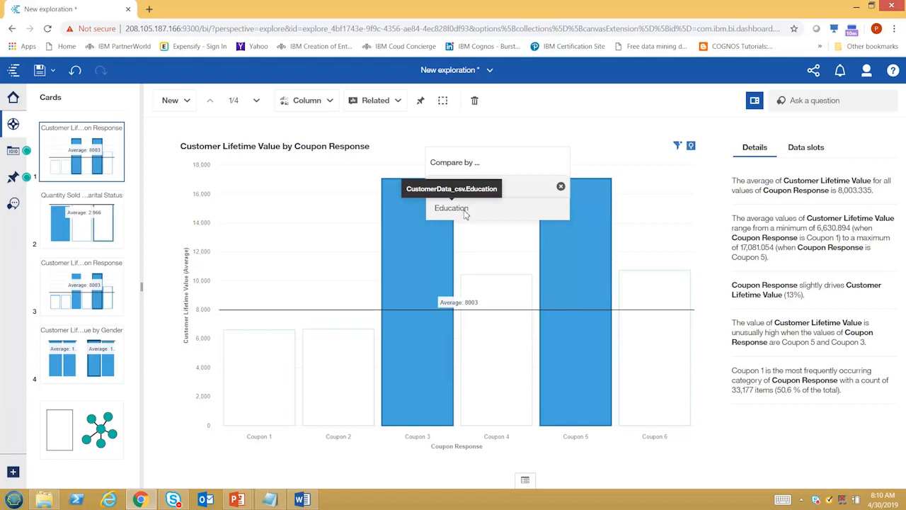
{"action": "left_click", "coordinate": [466, 212]}
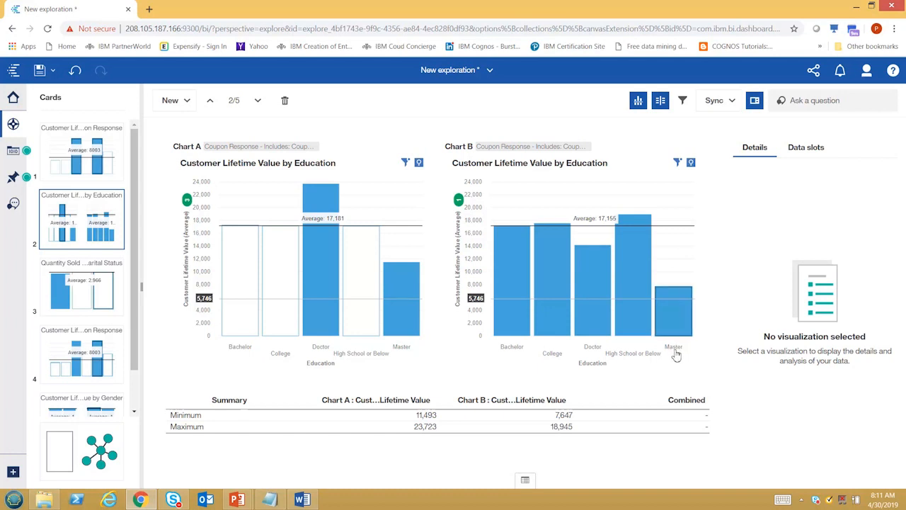
Turn off the insights on both Customer Lifetime Value by Education charts, Chart B and Chart A
{"action": "mouse_move", "coordinate": [678, 355]}
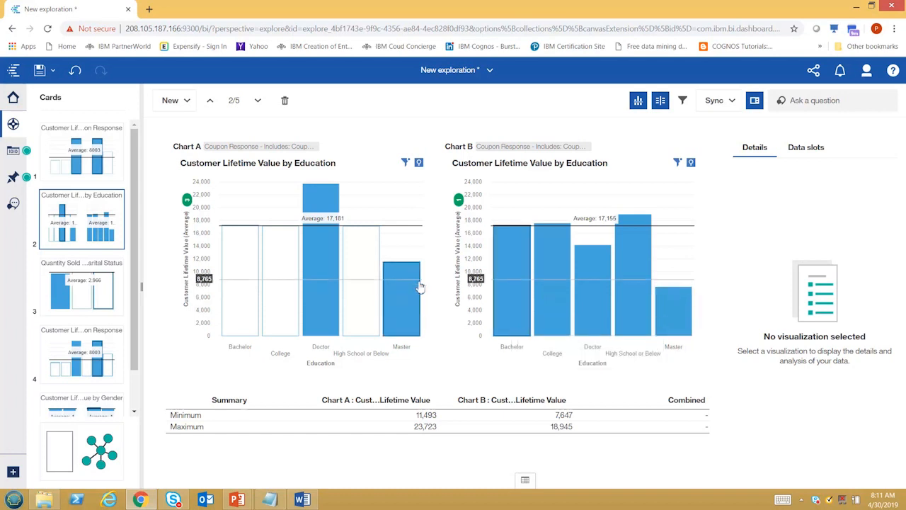
{"action": "mouse_move", "coordinate": [419, 295]}
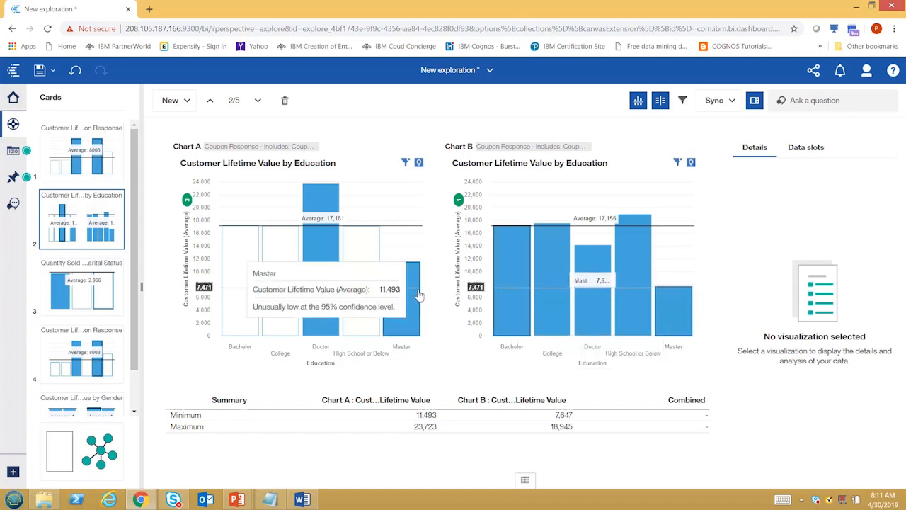
{"action": "left_click", "coordinate": [691, 164]}
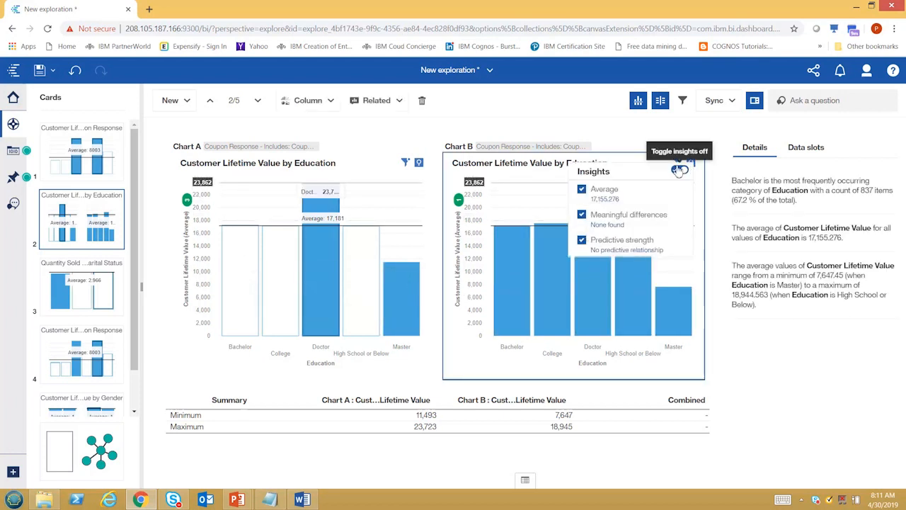
{"action": "left_click", "coordinate": [684, 173]}
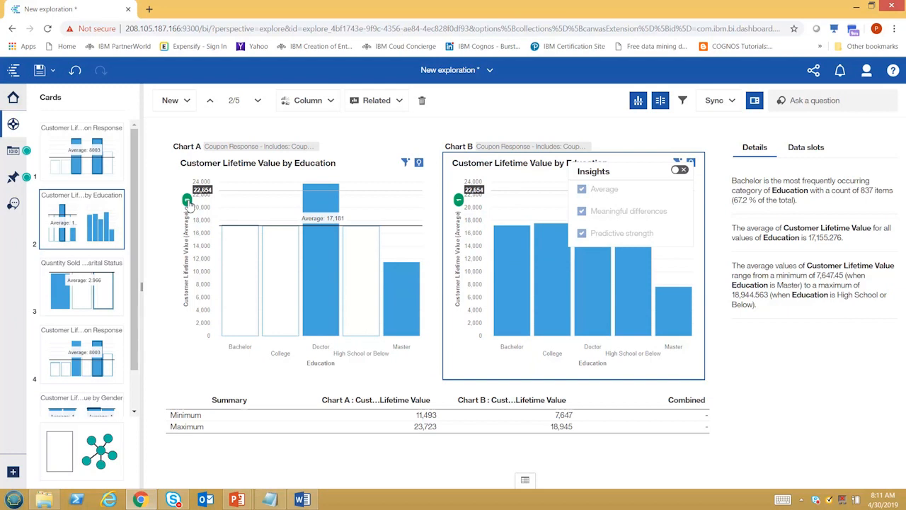
{"action": "left_click", "coordinate": [419, 166]}
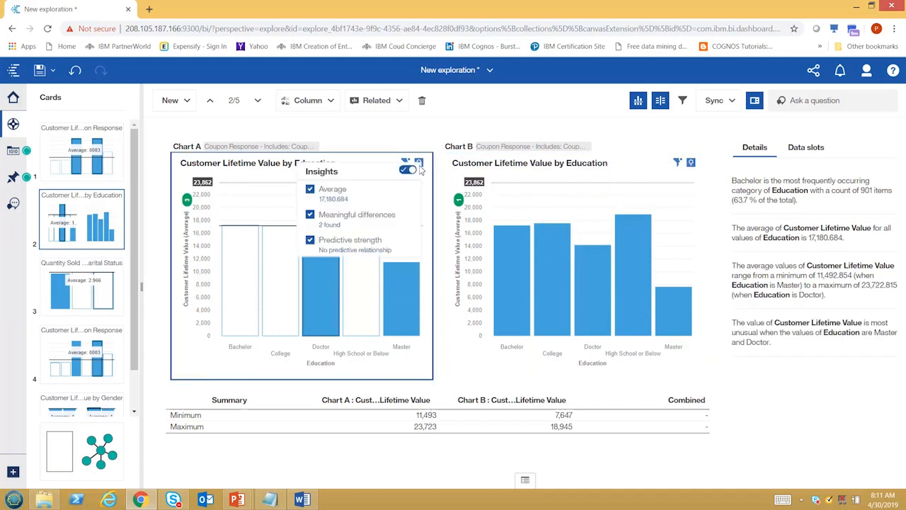
{"action": "left_click", "coordinate": [408, 170]}
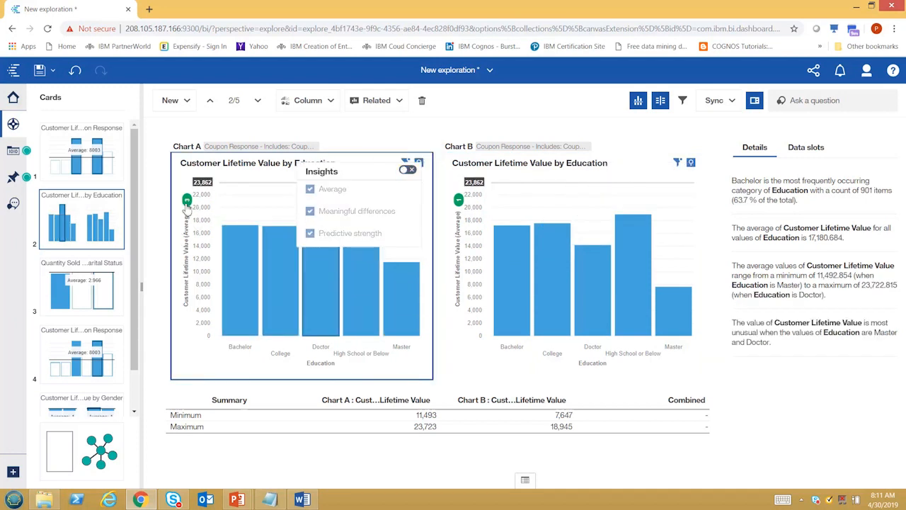
Open a driver analysis from Chart A's correlation with Quantity Sold and Income, and preview the combination driver of Quantity Sold, Latitude and Income
{"action": "left_click", "coordinate": [188, 206]}
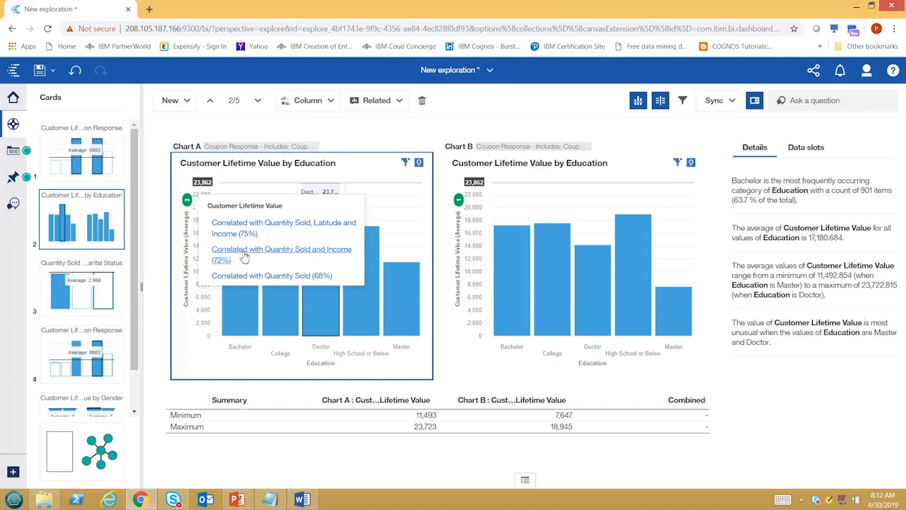
{"action": "left_click", "coordinate": [246, 255]}
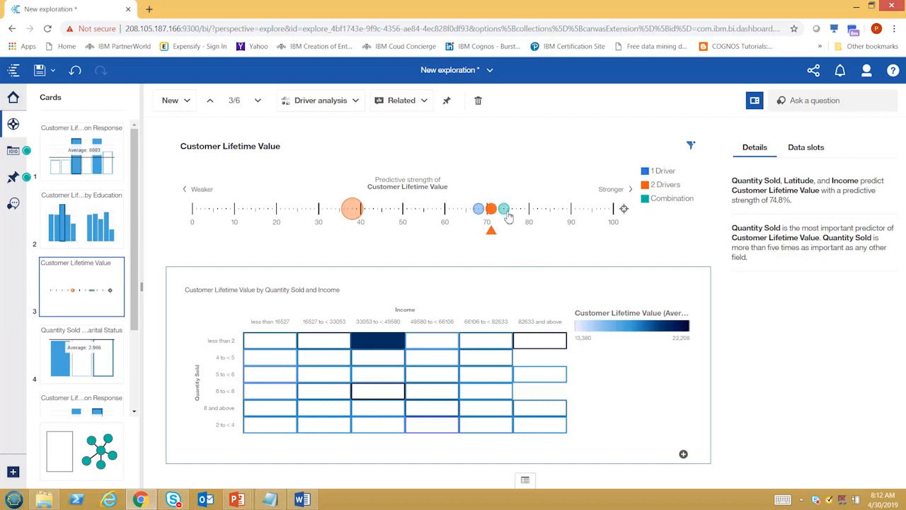
{"action": "mouse_move", "coordinate": [506, 218]}
{"action": "left_click_drag", "start_coordinate": [183, 147], "coordinate": [308, 153]}
{"action": "left_click", "coordinate": [433, 155]}
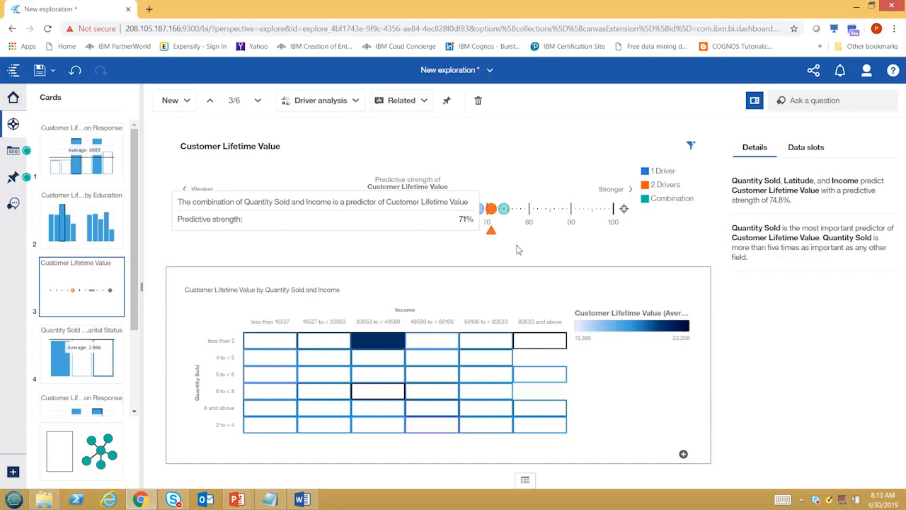
{"action": "left_click", "coordinate": [505, 211]}
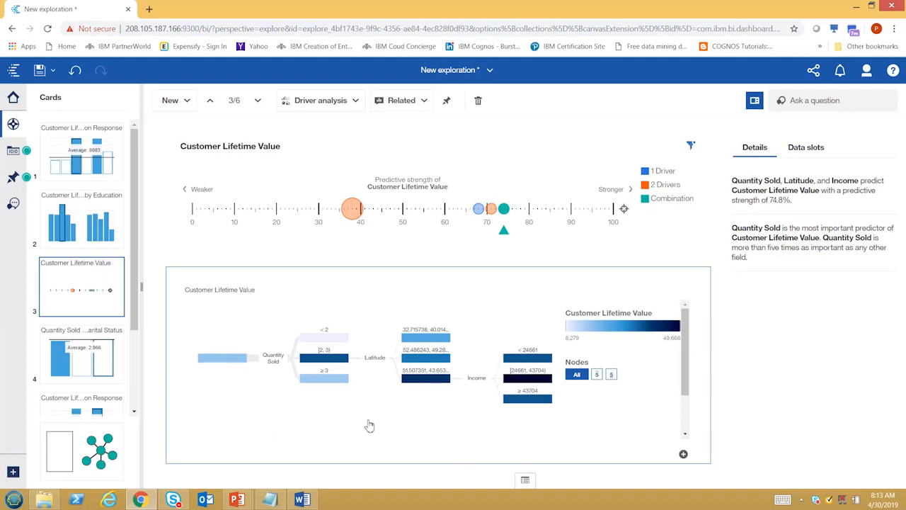
{"action": "left_click", "coordinate": [467, 250]}
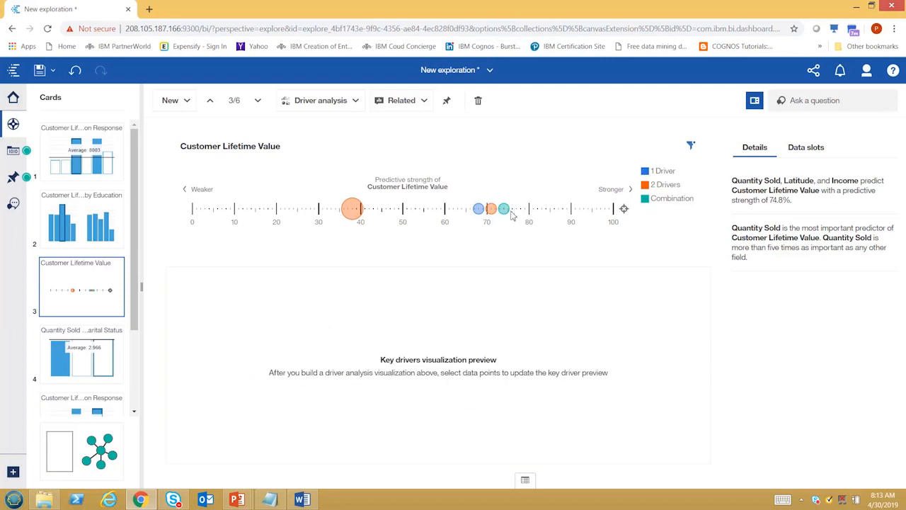
Pin the Customer Lifetime Value driver analysis and return to the relationship diagram
{"action": "left_click", "coordinate": [449, 103]}
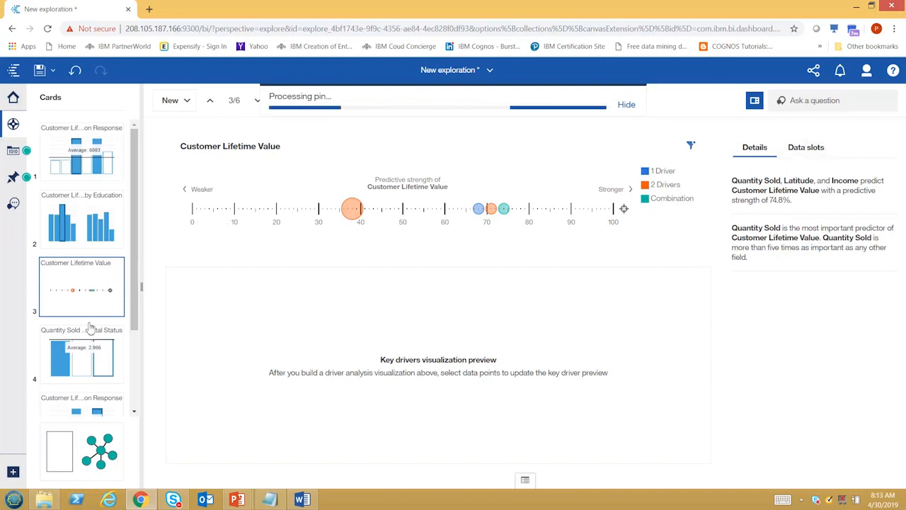
{"action": "left_click", "coordinate": [72, 460]}
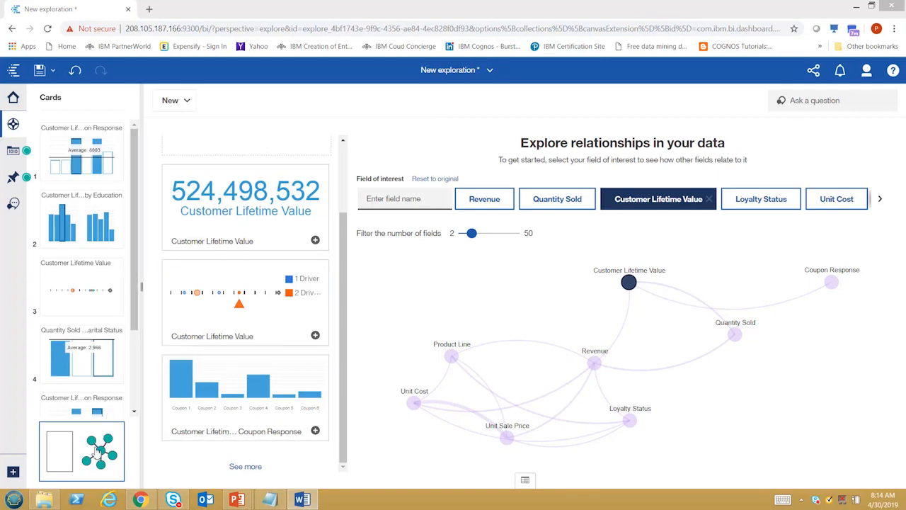
Ask the assistant how Education relates to Customer Lifetime Value
{"action": "left_click", "coordinate": [629, 283]}
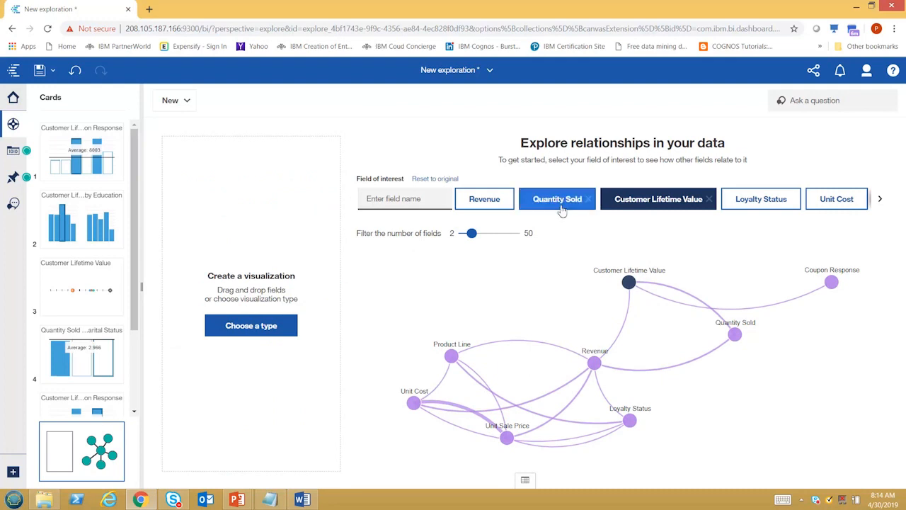
{"action": "left_click", "coordinate": [809, 100]}
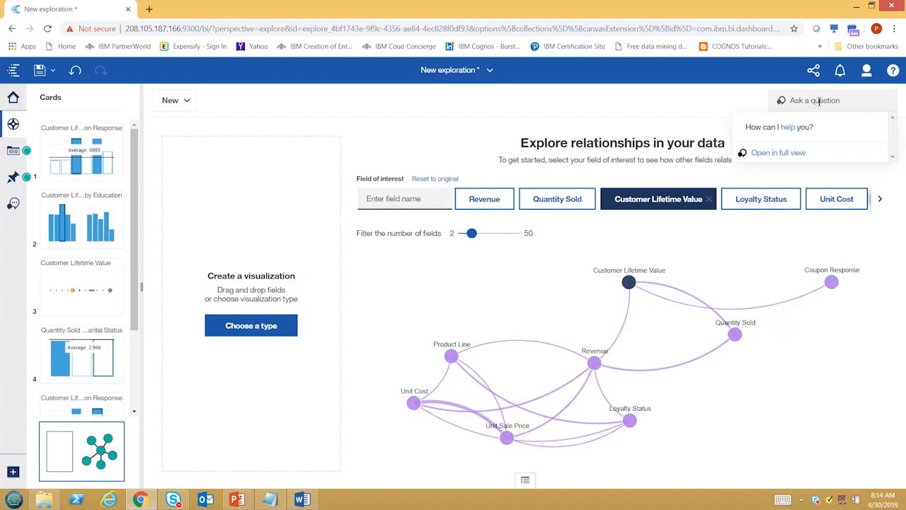
{"action": "type", "text": "Ho"}
{"action": "type", "text": "lat"}
{"action": "type", "text": "e to Customer"}
{"action": "type", "text": " Lifetime Value"}
{"action": "type", "text": "?"}
{"action": "key", "text": "Return"}
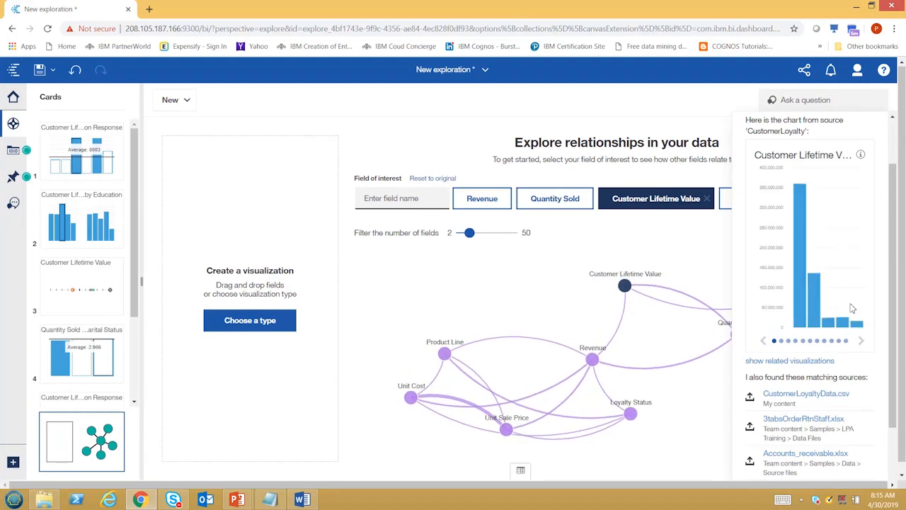
Place the assistant's suggested horizontal bar chart of Customer Lifetime Value by Education on a new card and close the assistant's answer
{"action": "left_click", "coordinate": [862, 342]}
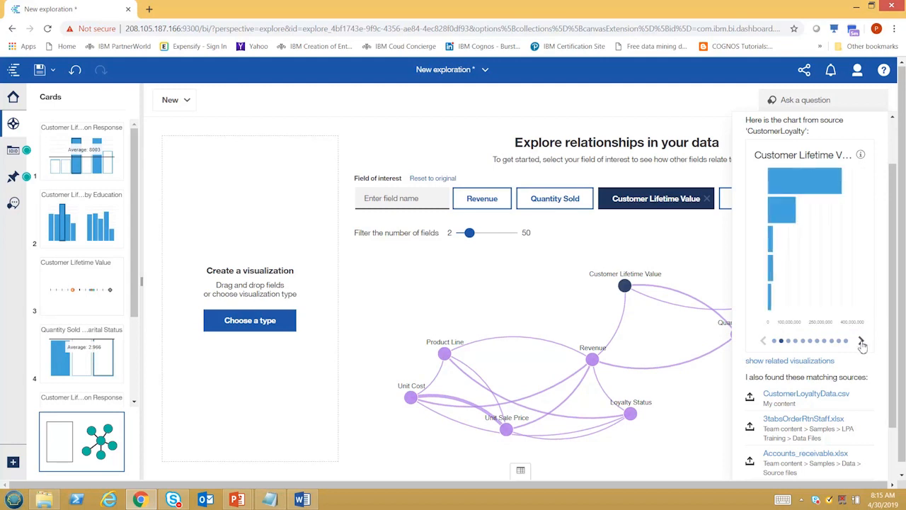
{"action": "left_click_drag", "start_coordinate": [829, 244], "coordinate": [214, 244]}
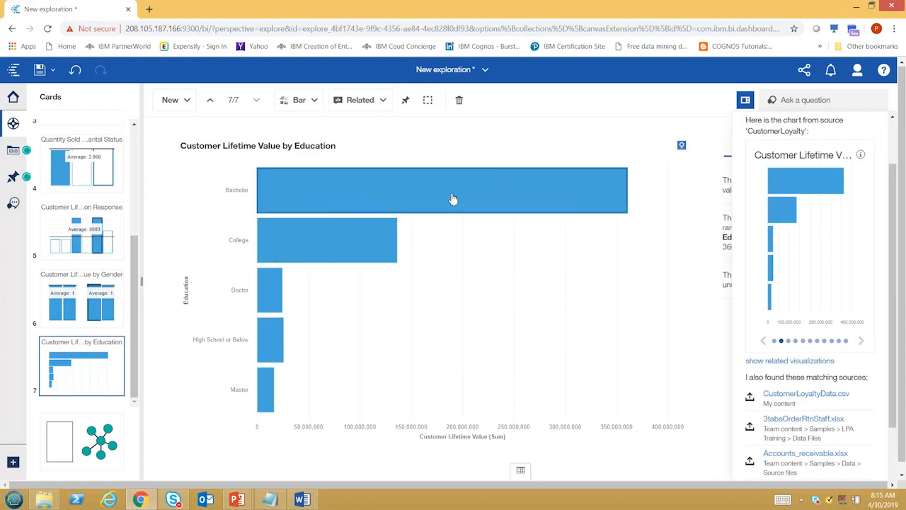
{"action": "mouse_move", "coordinate": [330, 197]}
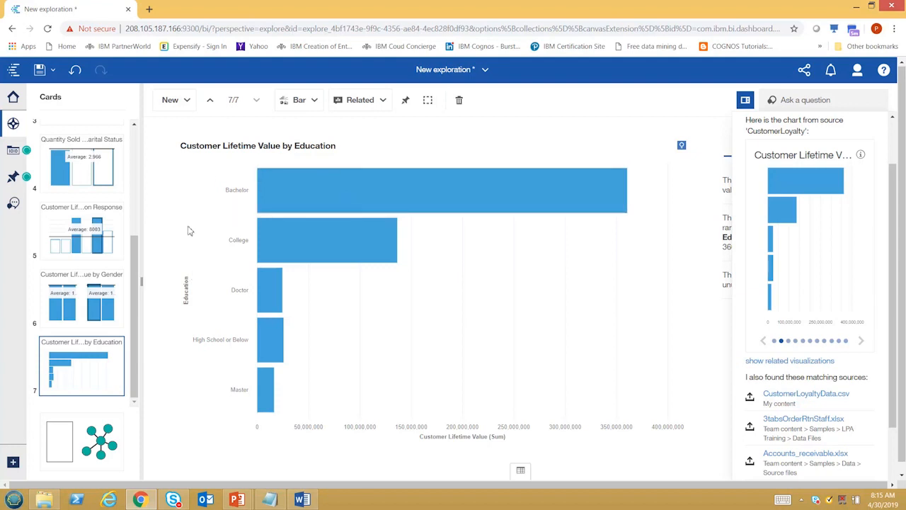
{"action": "left_click", "coordinate": [265, 200]}
{"action": "left_click", "coordinate": [659, 260]}
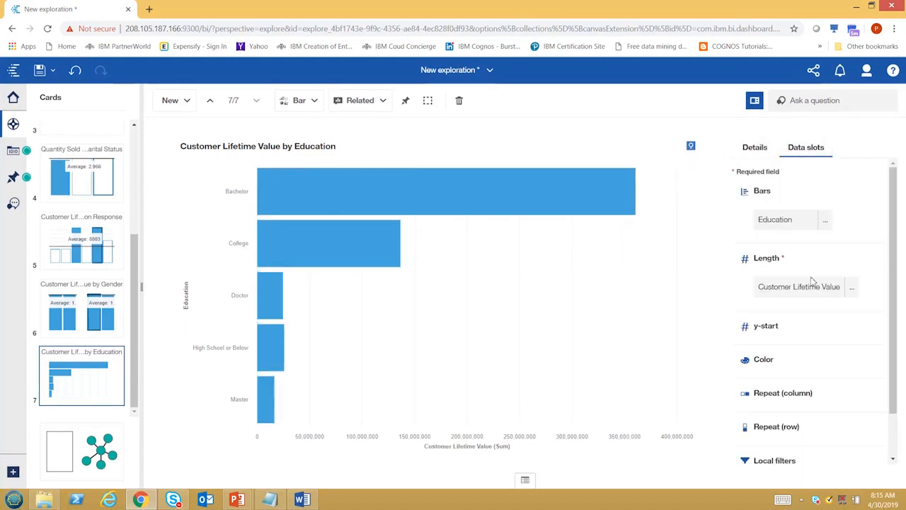
Summarize Customer Lifetime Value by Average in the Education bar chart
{"action": "left_click", "coordinate": [853, 292]}
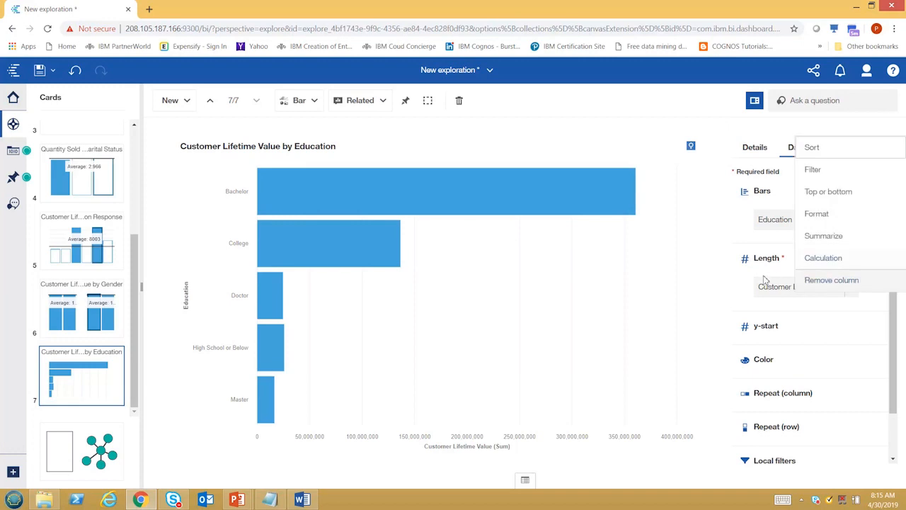
{"action": "left_click", "coordinate": [832, 242]}
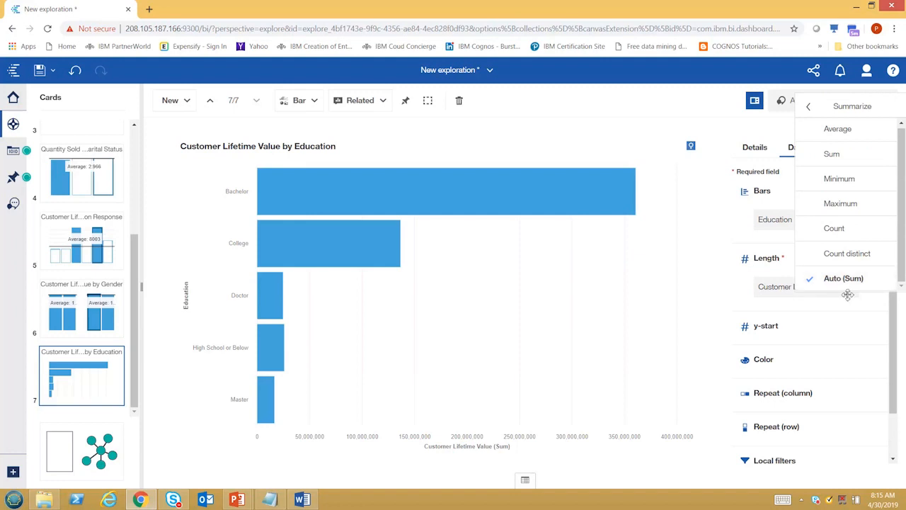
{"action": "left_click", "coordinate": [839, 130]}
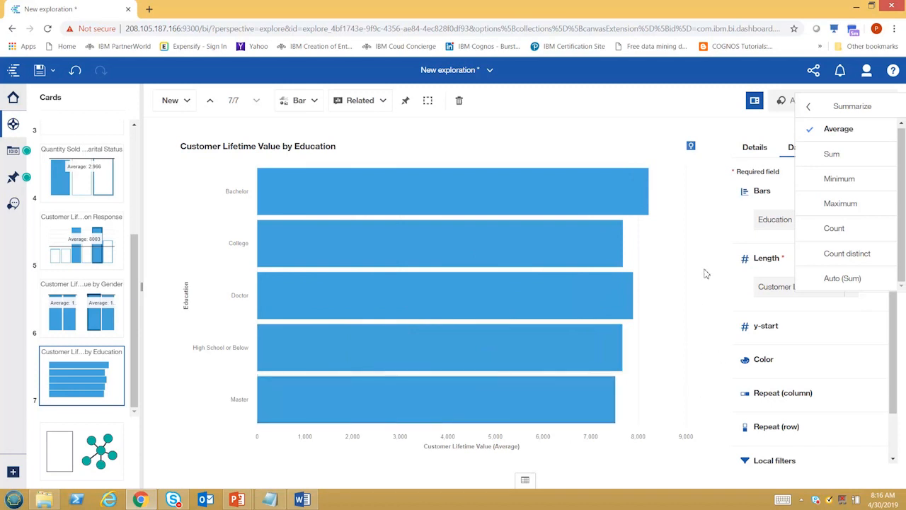
Browse the assistant's other suggested charts and replace the Education bar chart with the Marimekko version
{"action": "left_click", "coordinate": [785, 100]}
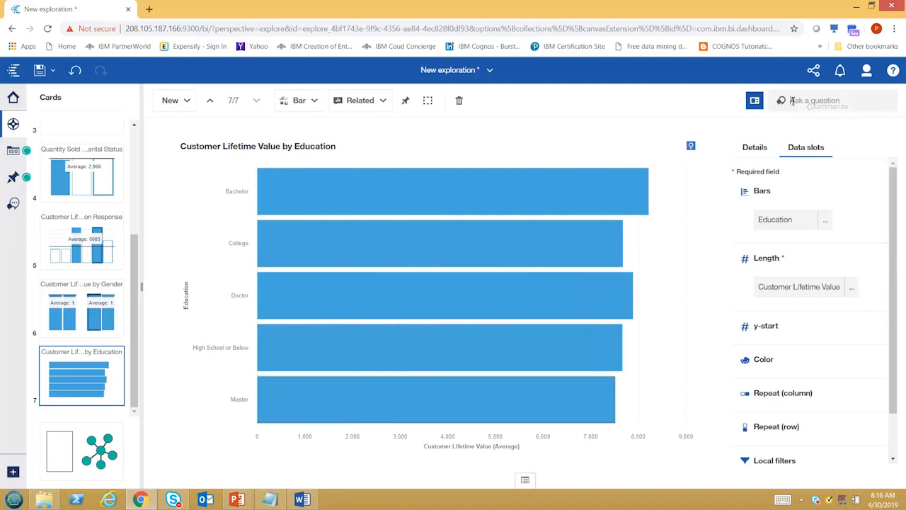
{"action": "left_click", "coordinate": [861, 342]}
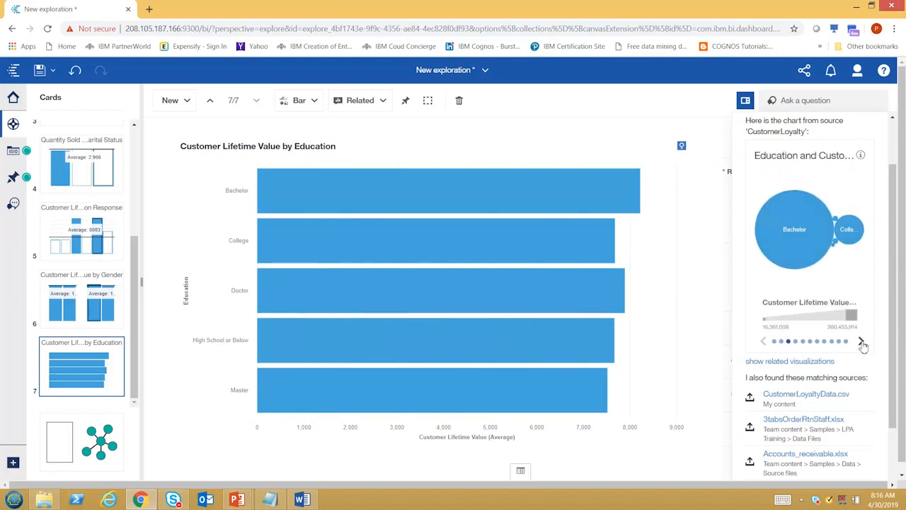
{"action": "left_click", "coordinate": [861, 342]}
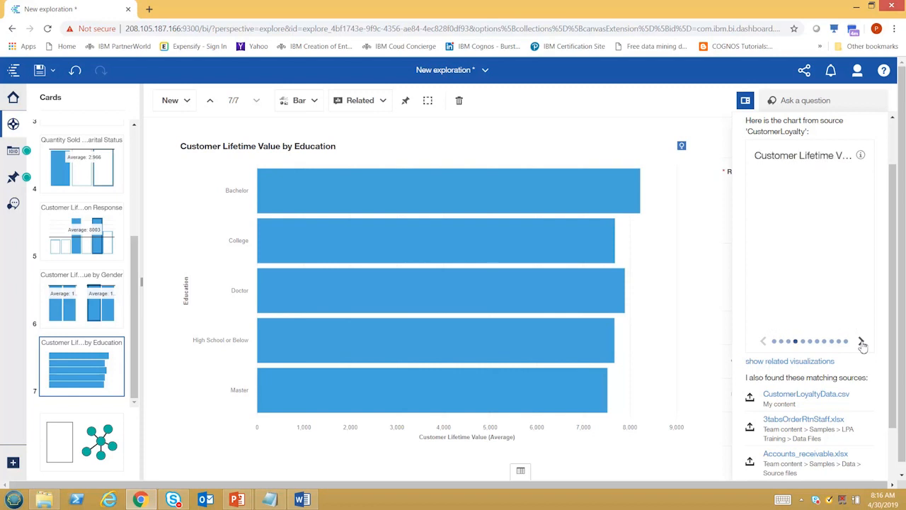
{"action": "left_click", "coordinate": [862, 343]}
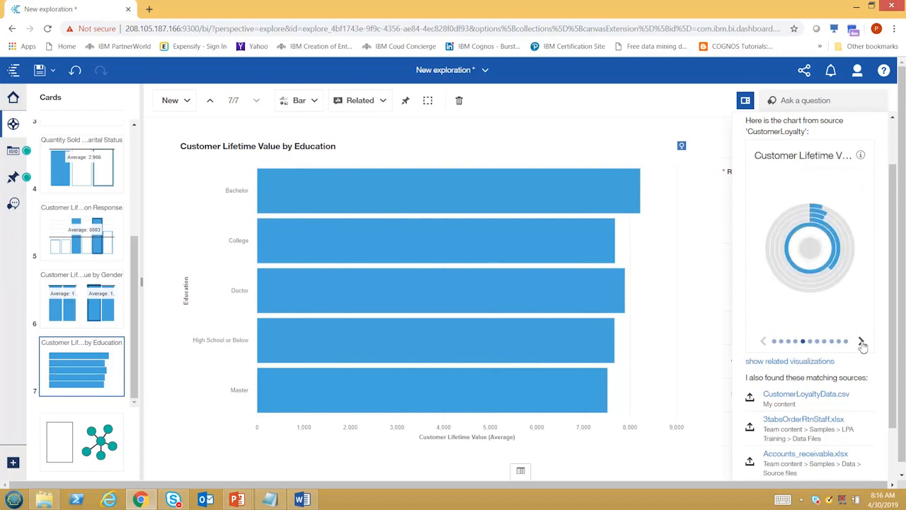
{"action": "left_click", "coordinate": [862, 343]}
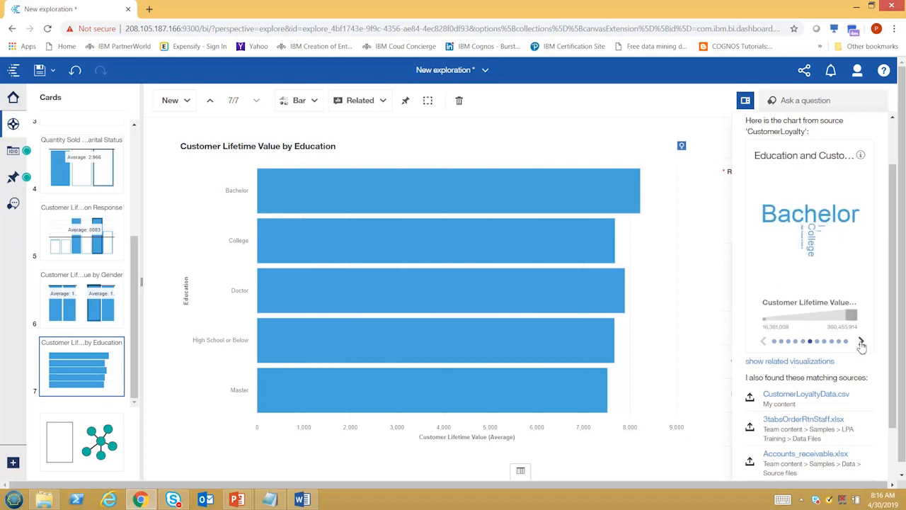
{"action": "left_click", "coordinate": [862, 342]}
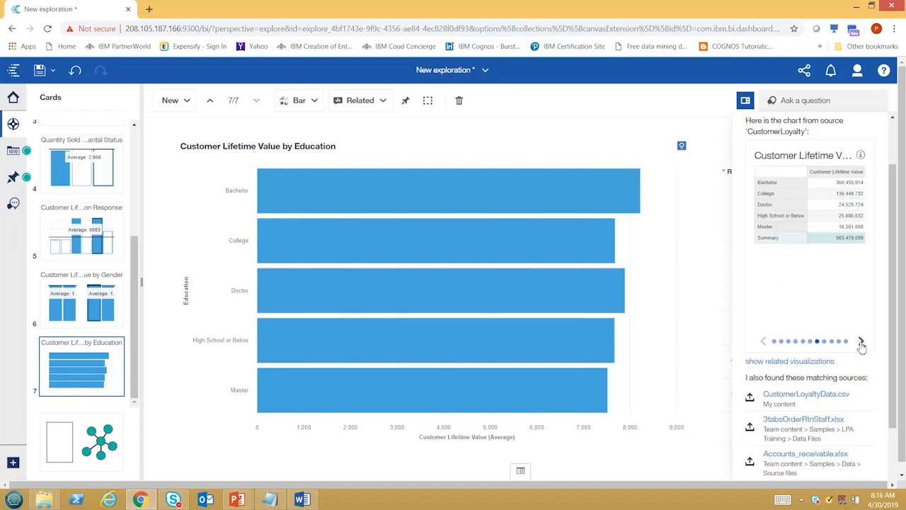
{"action": "left_click", "coordinate": [862, 342]}
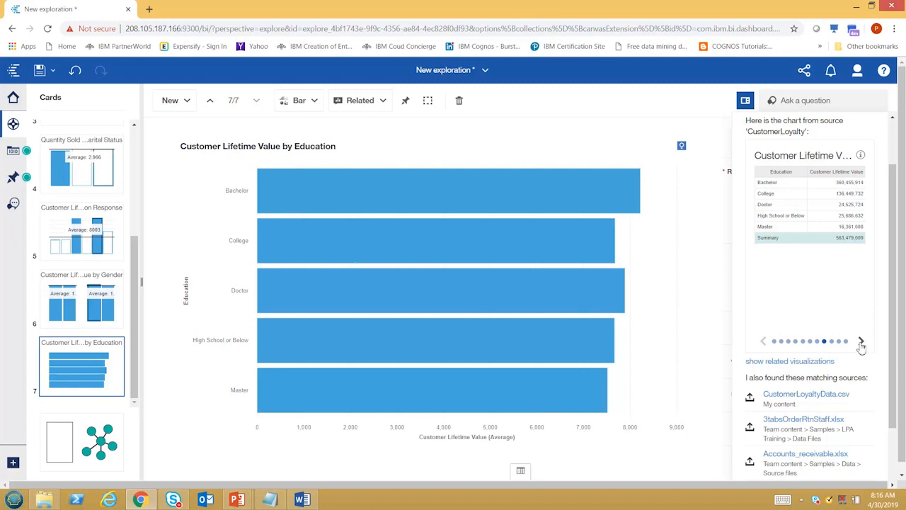
{"action": "left_click", "coordinate": [862, 343]}
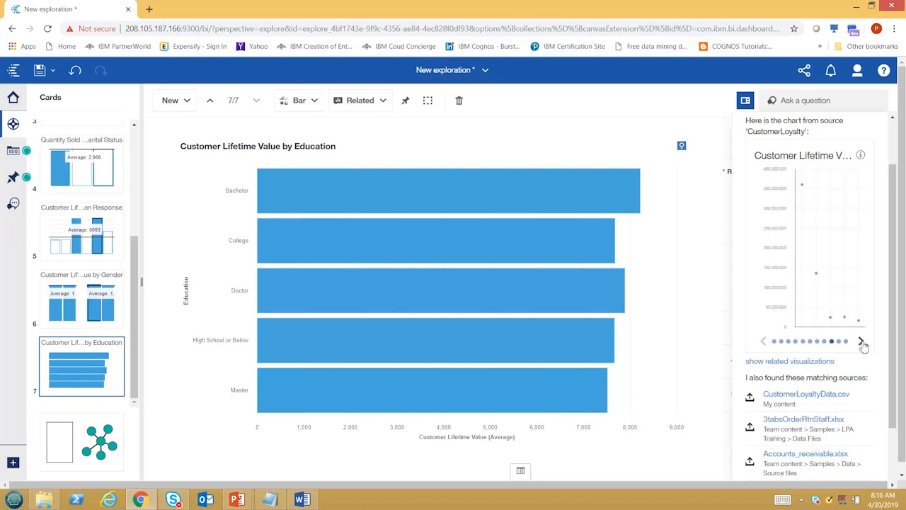
{"action": "left_click", "coordinate": [862, 343]}
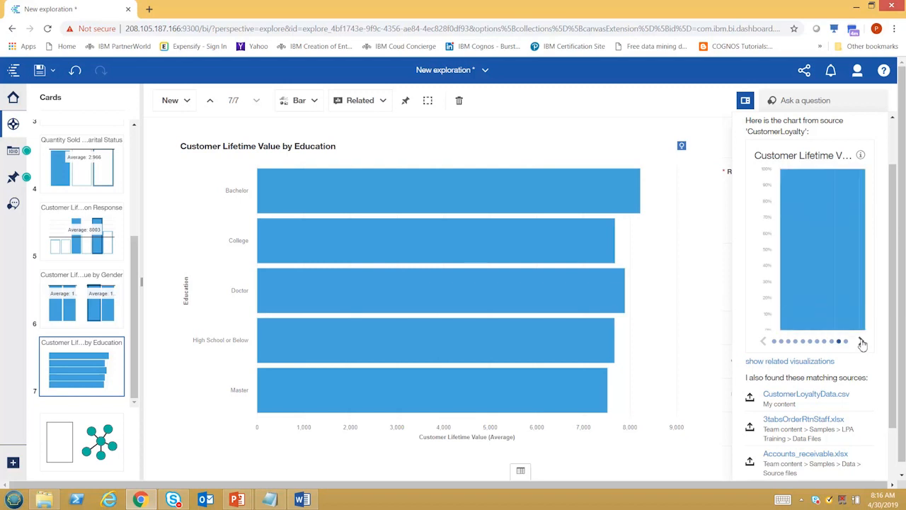
{"action": "left_click_drag", "start_coordinate": [819, 250], "coordinate": [400, 240]}
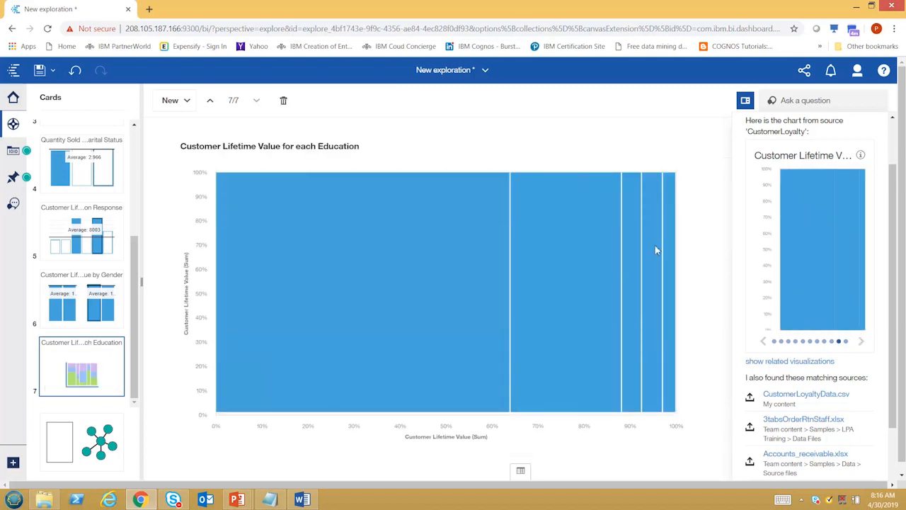
Replace the Marimekko chart with the assistant's pie chart of Customer Lifetime Value by Education
{"action": "left_click", "coordinate": [862, 342]}
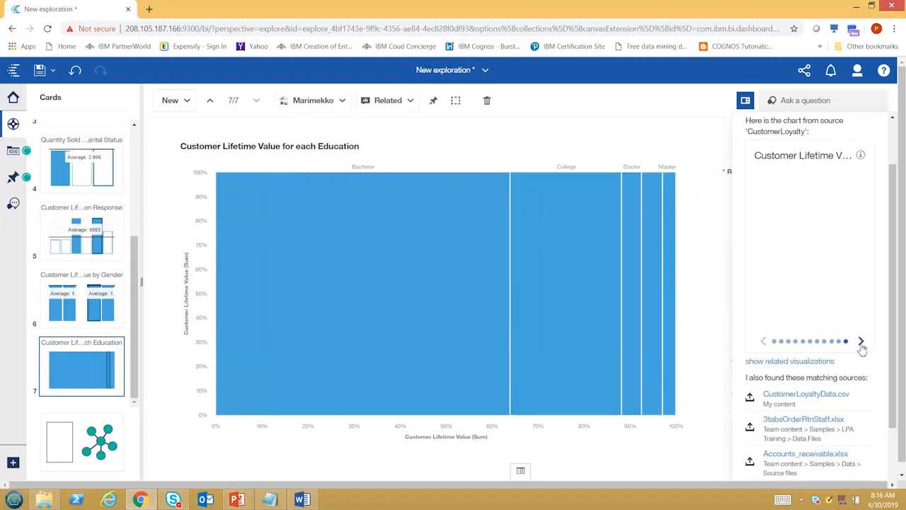
{"action": "left_click_drag", "start_coordinate": [818, 256], "coordinate": [421, 253]}
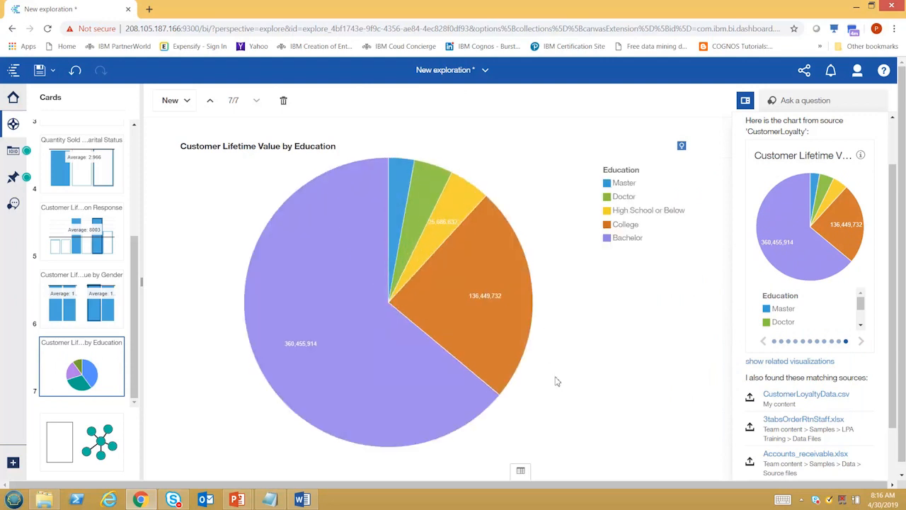
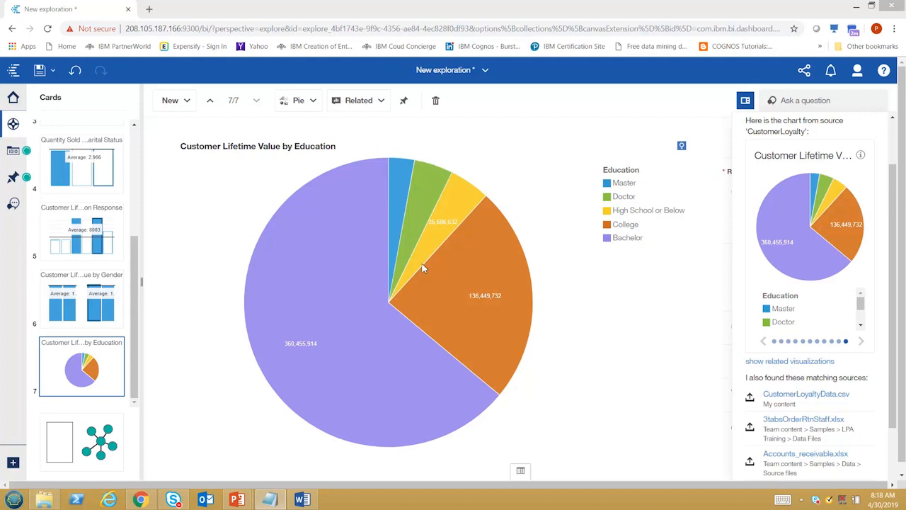
{"action": "mouse_move", "coordinate": [423, 268]}
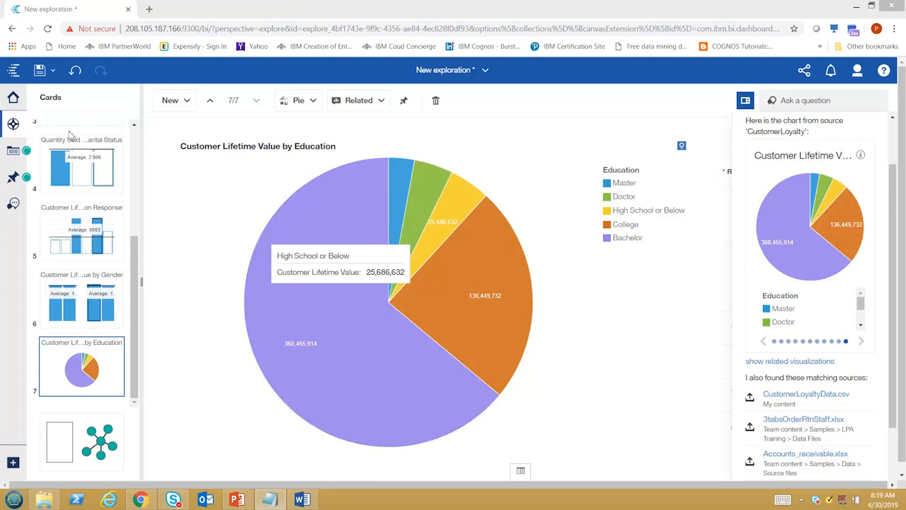
Look at the data sources, return to the cards and reopen the relationship diagram
{"action": "left_click", "coordinate": [21, 158]}
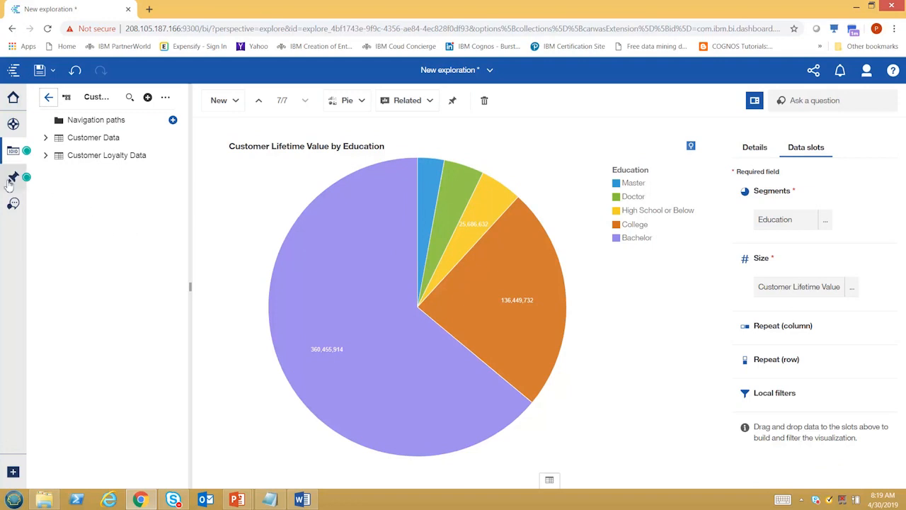
{"action": "left_click", "coordinate": [13, 127]}
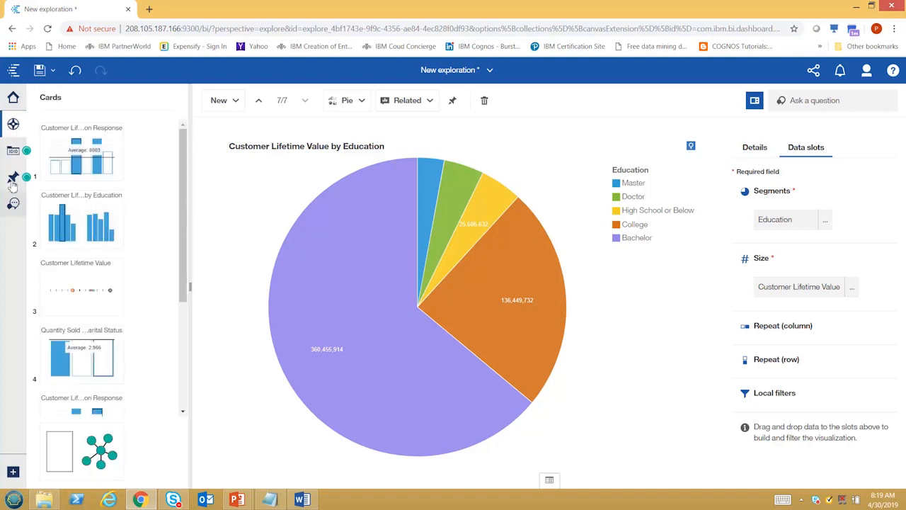
{"action": "scroll", "coordinate": [85, 461], "scroll_direction": "down", "scroll_amount": 3}
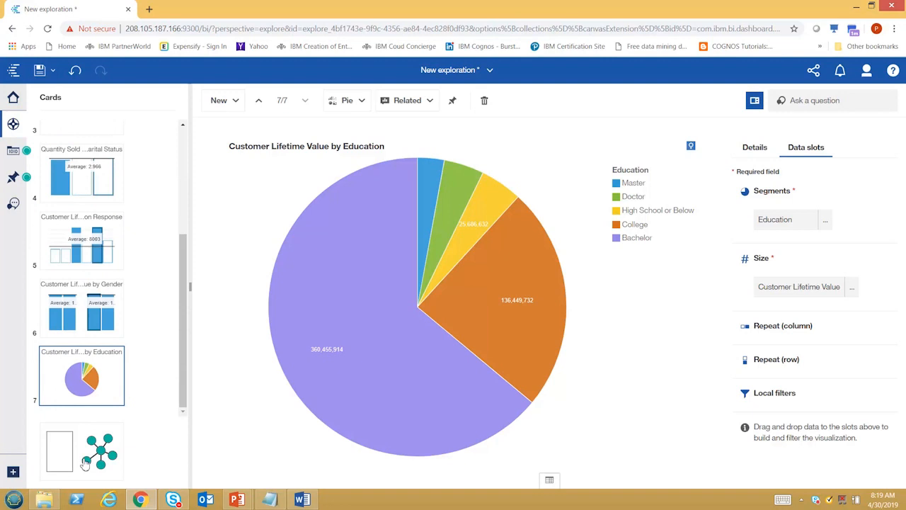
{"action": "left_click", "coordinate": [106, 442]}
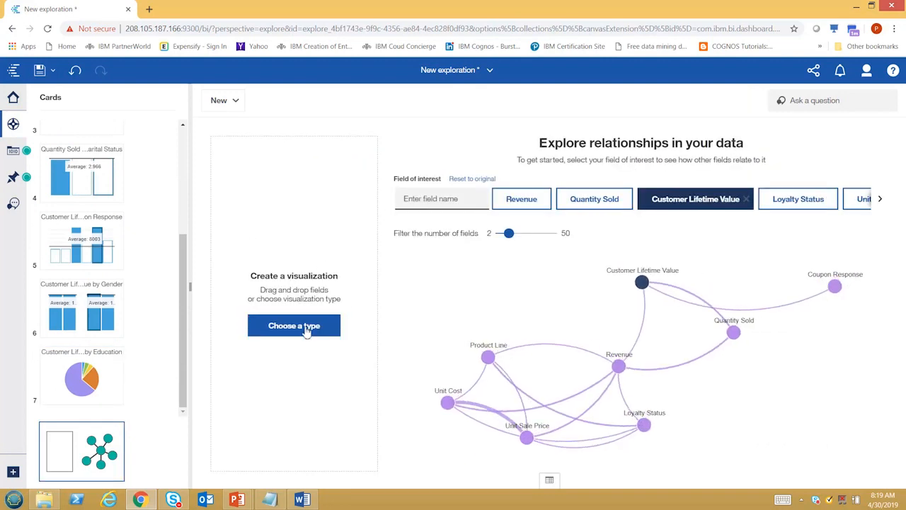
Review the available visualization types and create a blank Bar visualization on a new card
{"action": "left_click", "coordinate": [298, 327]}
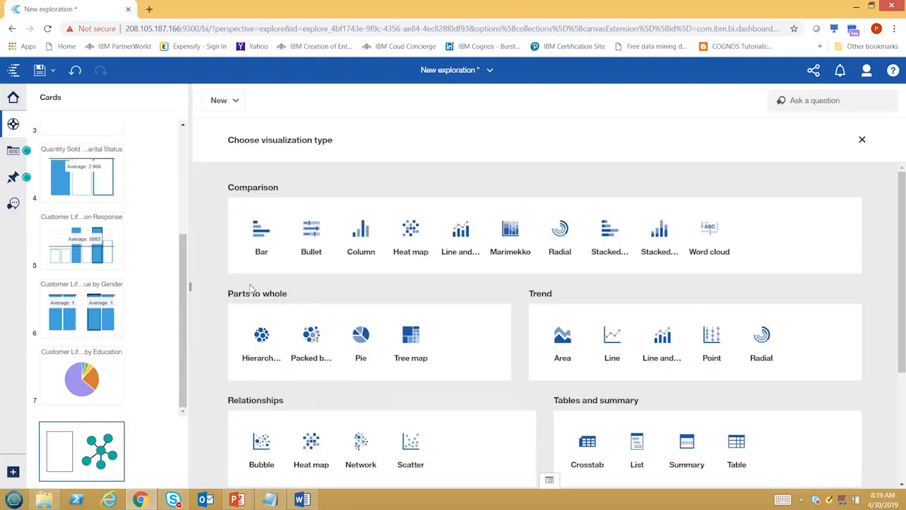
{"action": "left_click", "coordinate": [104, 451]}
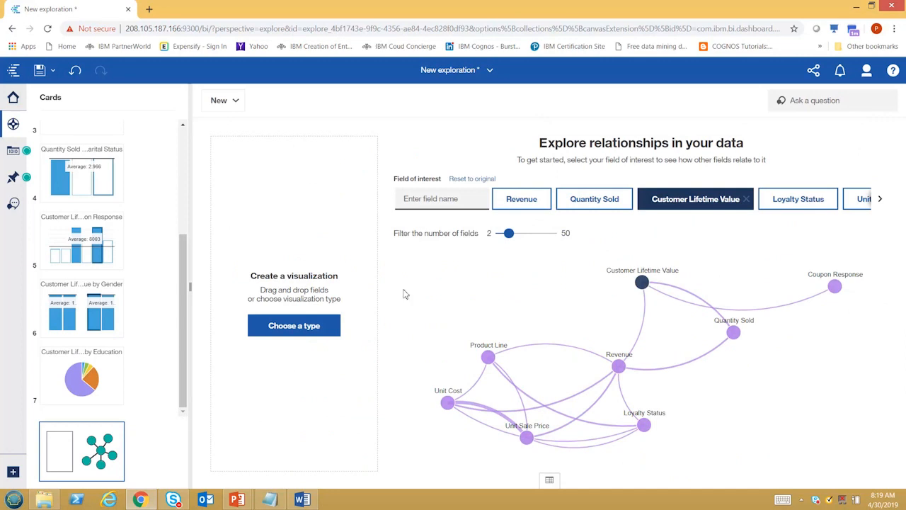
{"action": "left_click", "coordinate": [292, 330]}
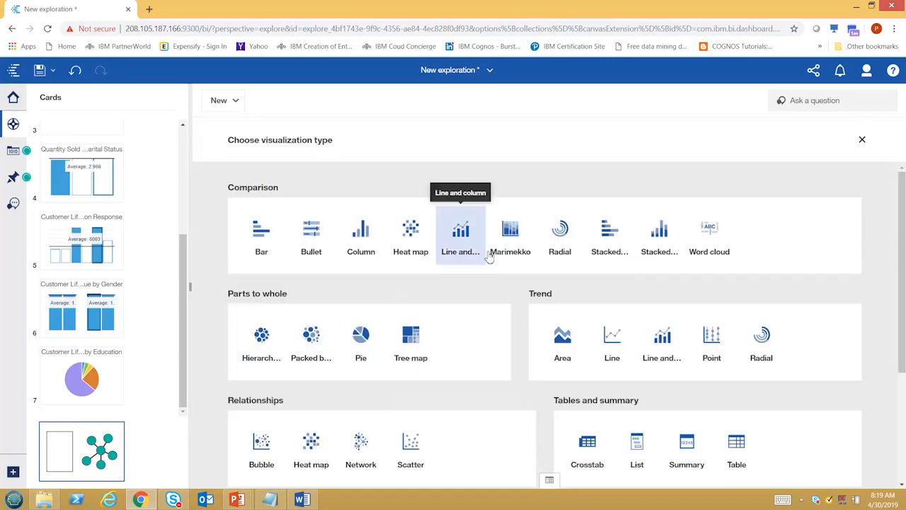
{"action": "scroll", "coordinate": [583, 270], "scroll_direction": "down", "scroll_amount": 2}
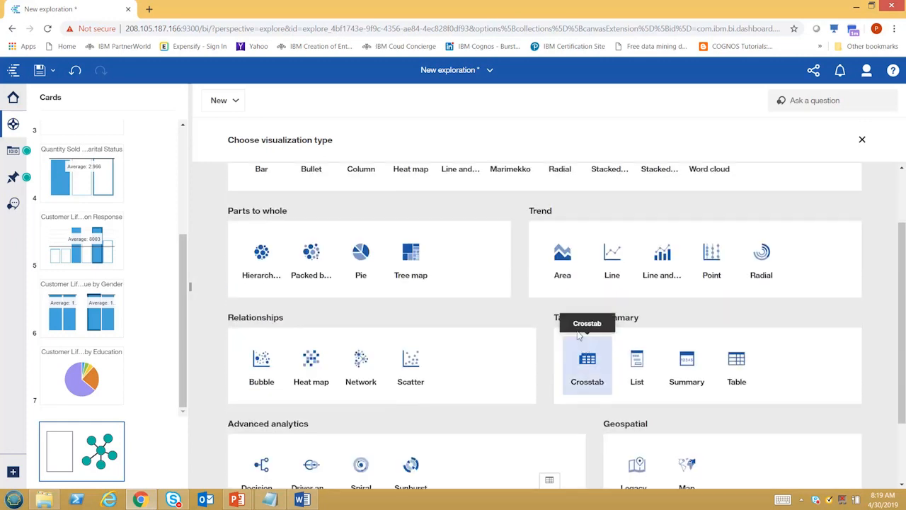
{"action": "scroll", "coordinate": [566, 350], "scroll_direction": "down", "scroll_amount": 2}
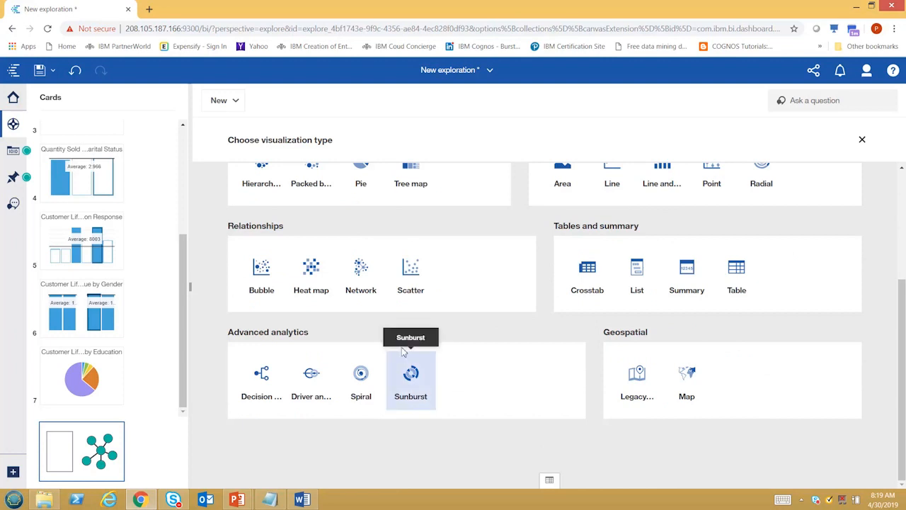
{"action": "scroll", "coordinate": [471, 318], "scroll_direction": "up", "scroll_amount": 4}
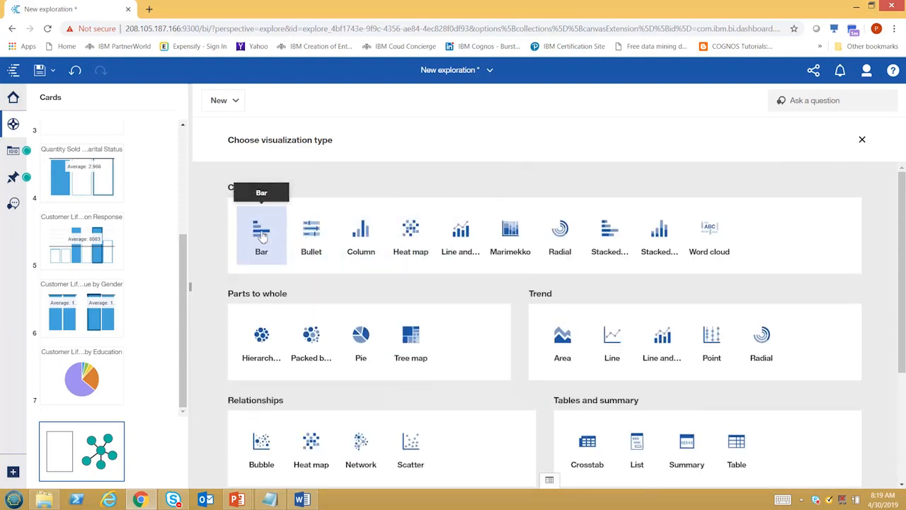
{"action": "left_click", "coordinate": [262, 236]}
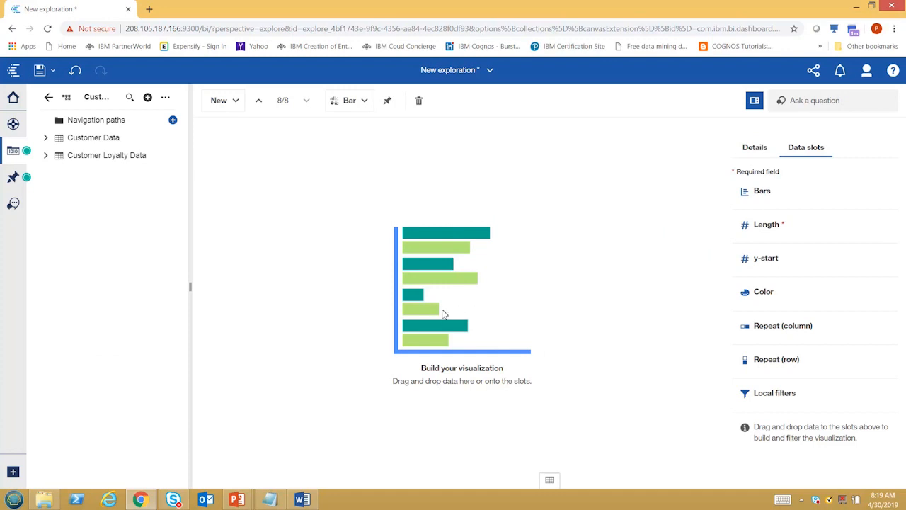
Build the bar chart from Customer Loyalty Data with Coupon Response as the bars and Months As Member as the length
{"action": "left_click", "coordinate": [46, 156]}
{"action": "left_click_drag", "start_coordinate": [107, 285], "coordinate": [745, 189]}
{"action": "left_click_drag", "start_coordinate": [609, 216], "coordinate": [768, 205]}
{"action": "left_click_drag", "start_coordinate": [104, 232], "coordinate": [770, 275]}
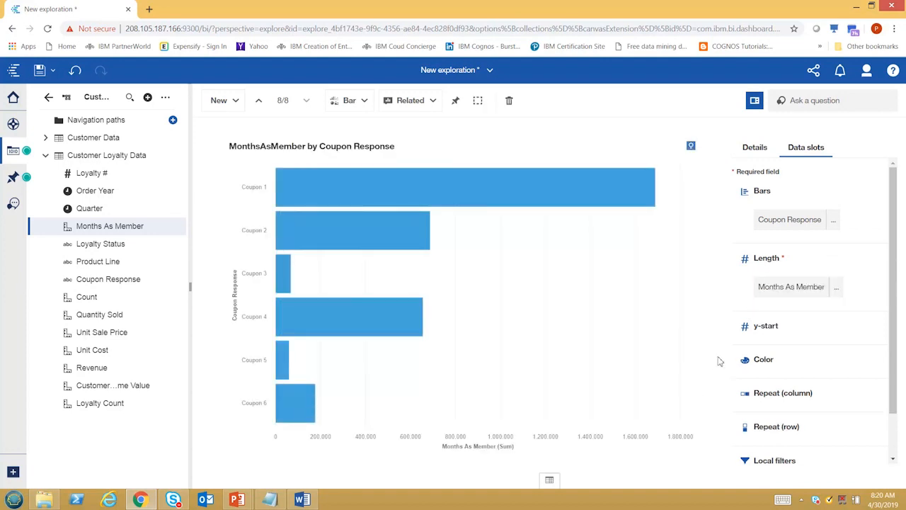
Try summarizing Months As Member by Average and set the summary back to Sum
{"action": "left_click", "coordinate": [837, 291]}
{"action": "left_click", "coordinate": [810, 239]}
{"action": "left_click", "coordinate": [824, 131]}
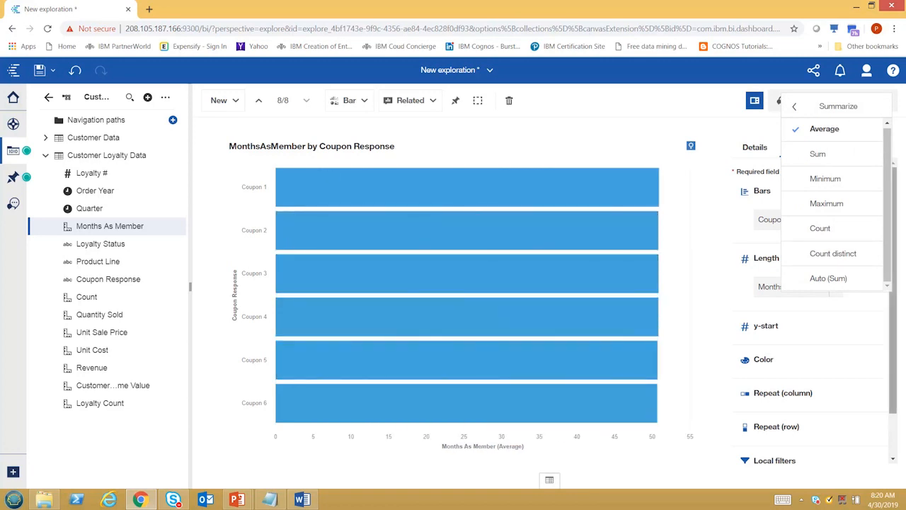
{"action": "left_click", "coordinate": [819, 158]}
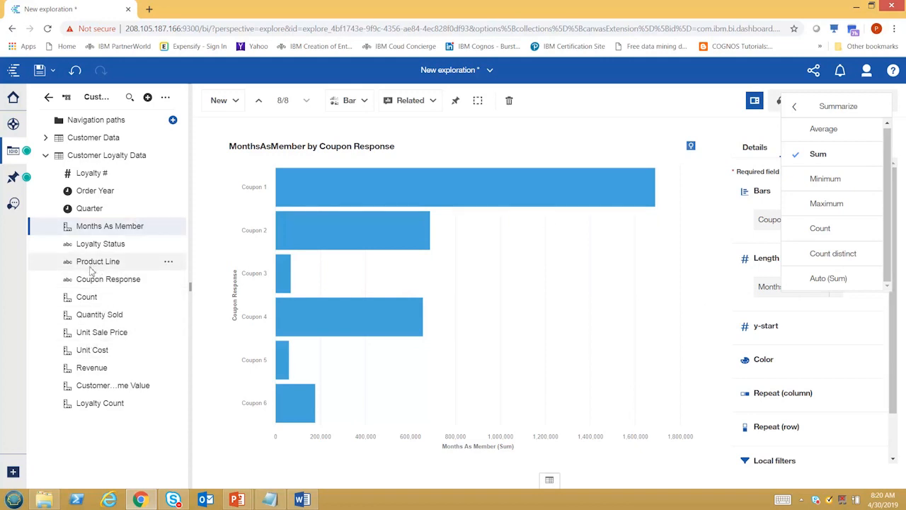
Repeat the bar chart in columns by Loyalty Status and select the Elite bars for Coupon 1 and Coupon 2
{"action": "left_click_drag", "start_coordinate": [92, 244], "coordinate": [782, 410]}
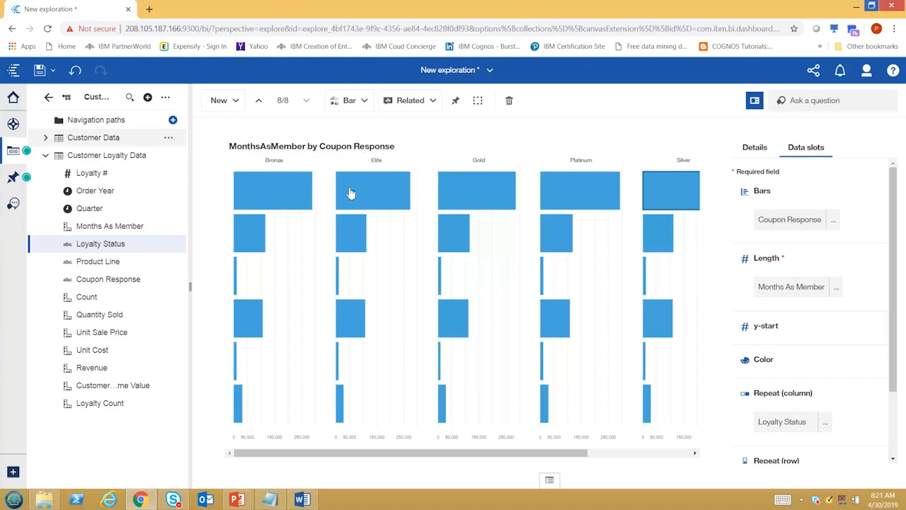
{"action": "left_click", "coordinate": [361, 203]}
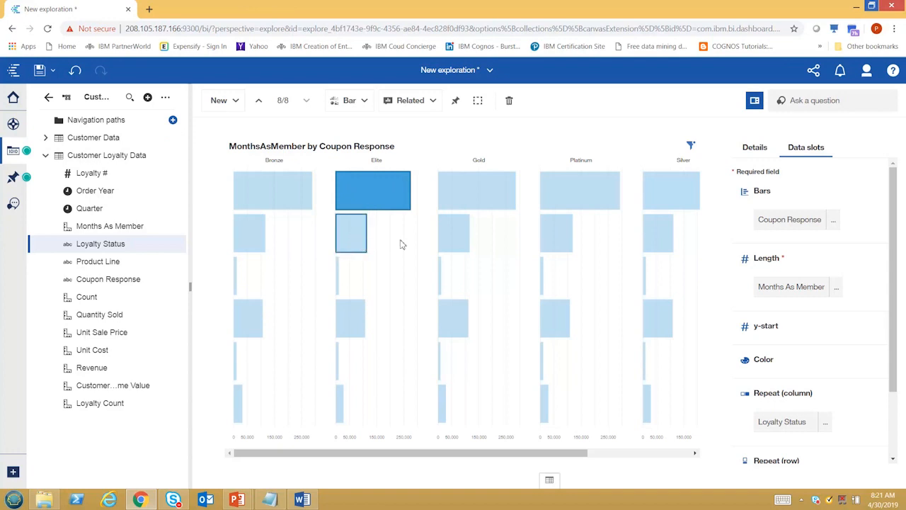
{"action": "left_click", "coordinate": [352, 240]}
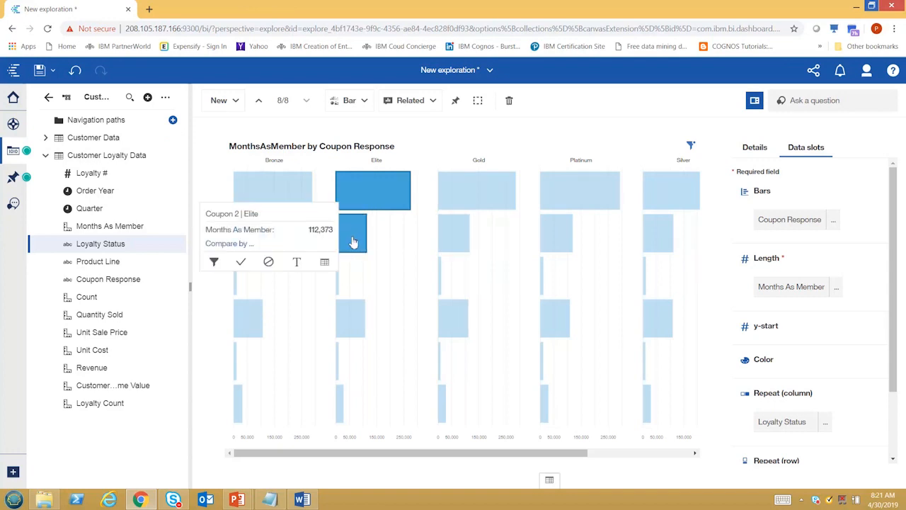